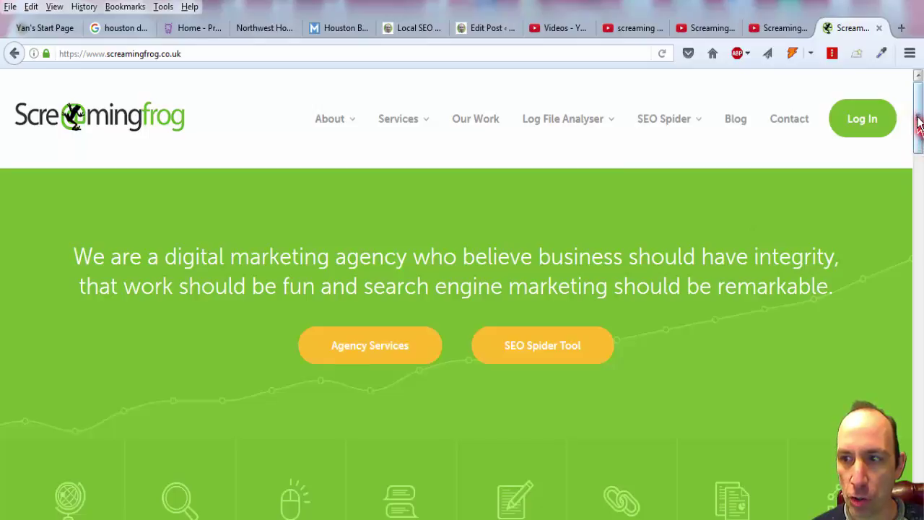
Look over the SEO Spider Tool section of the Screaming Frog homepage and launch the installed Screaming Frog SEO Spider
{"action": "left_click_drag", "start_coordinate": [919, 122], "coordinate": [920, 230]}
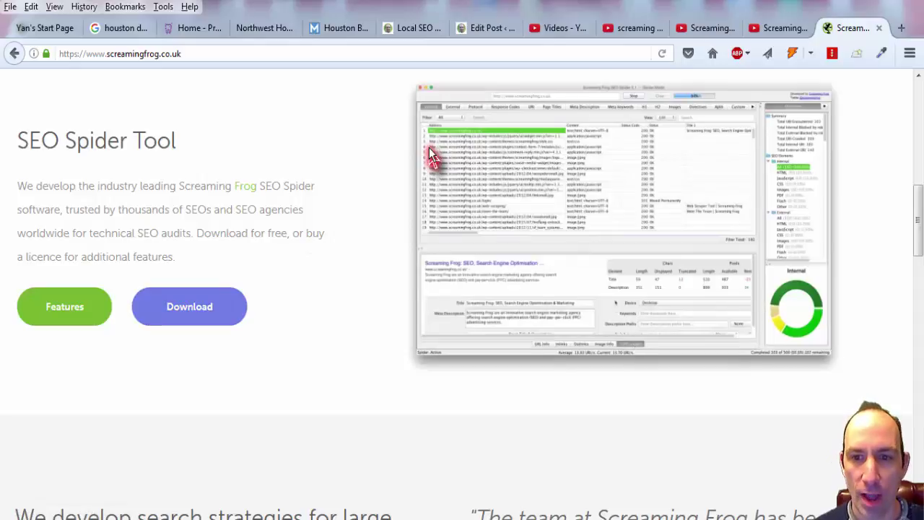
{"action": "scroll", "coordinate": [569, 288], "scroll_direction": "down", "scroll_amount": 3}
{"action": "left_click_drag", "start_coordinate": [917, 241], "coordinate": [845, 144]}
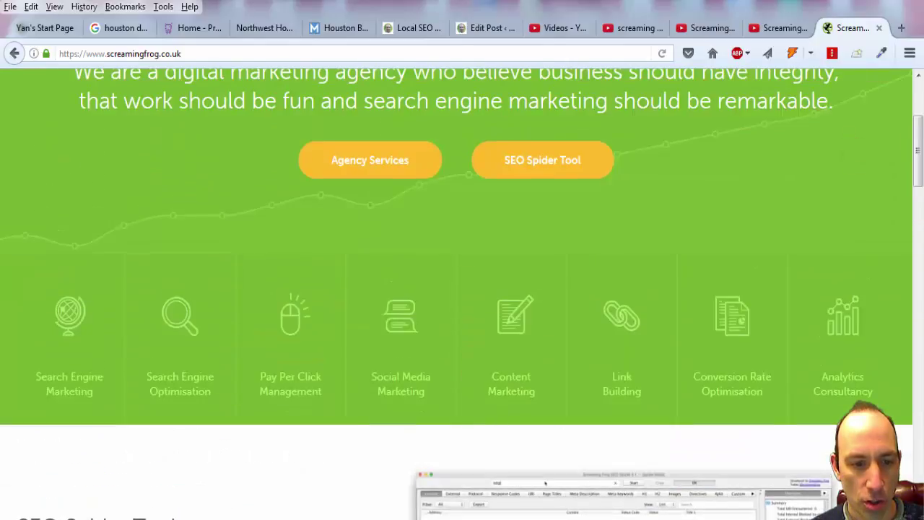
{"action": "key", "text": "super"}
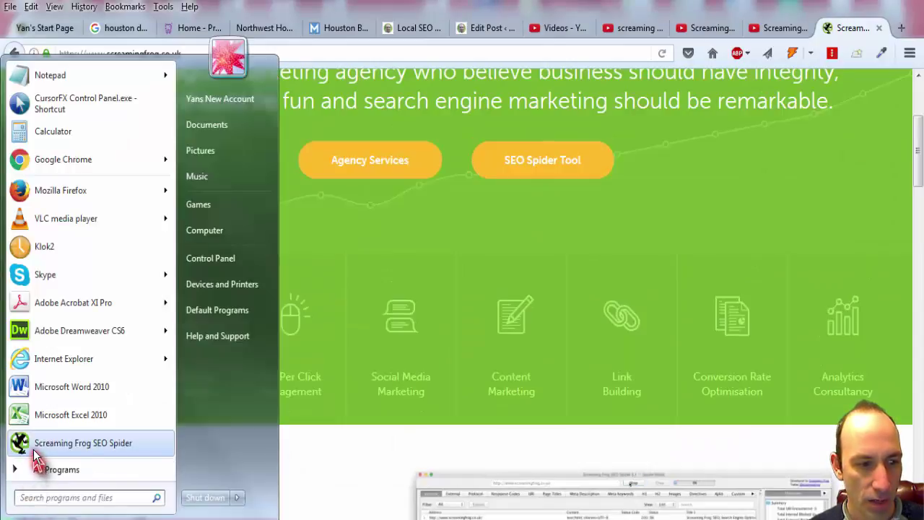
{"action": "left_click", "coordinate": [33, 443]}
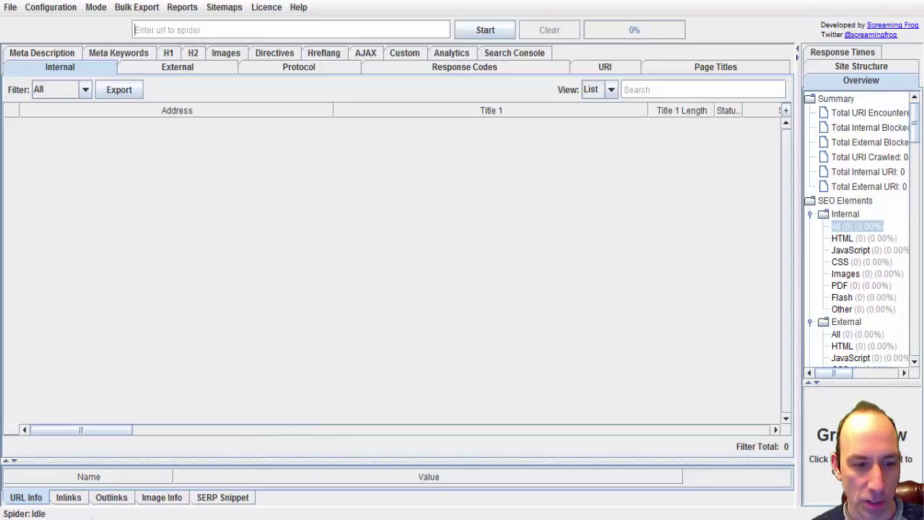
Switch back to the Screaming Frog window in Firefox and look through the open Houston dentist sites, starting with midtowndentistry.com
{"action": "mouse_move", "coordinate": [462, 514]}
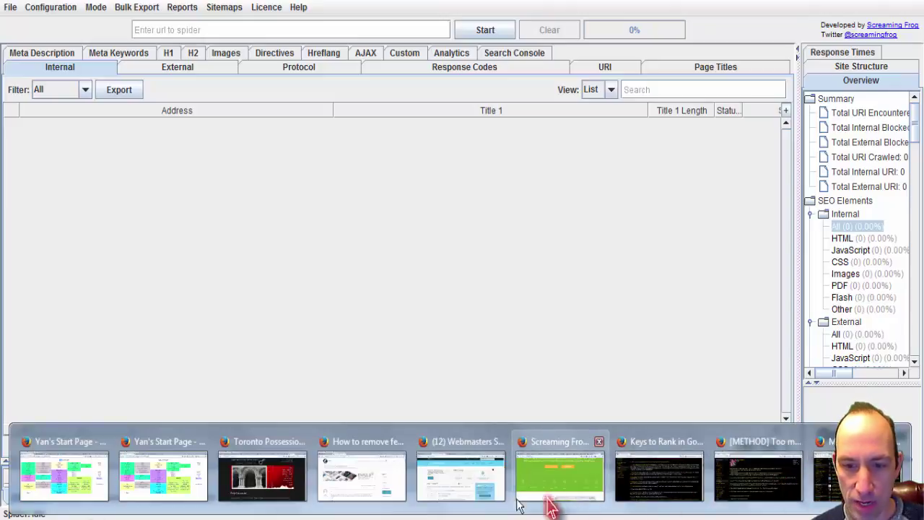
{"action": "left_click", "coordinate": [566, 495]}
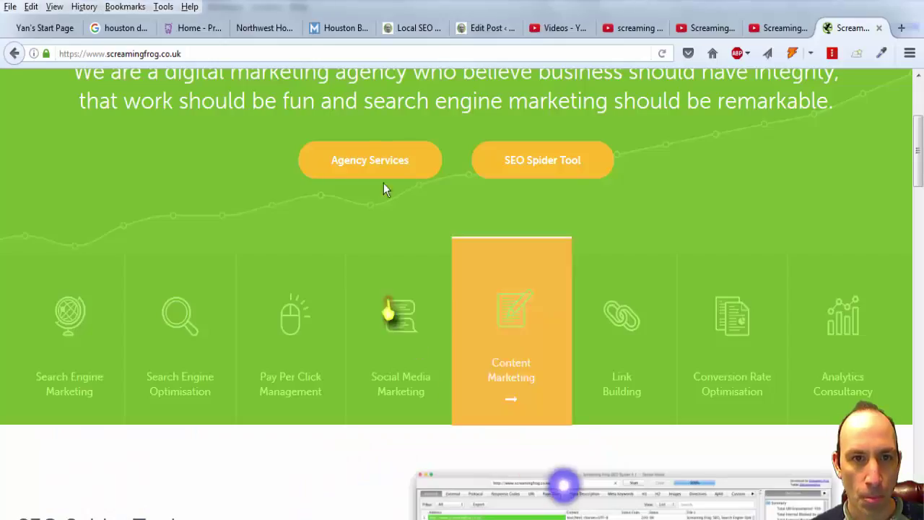
{"action": "left_click", "coordinate": [331, 31]}
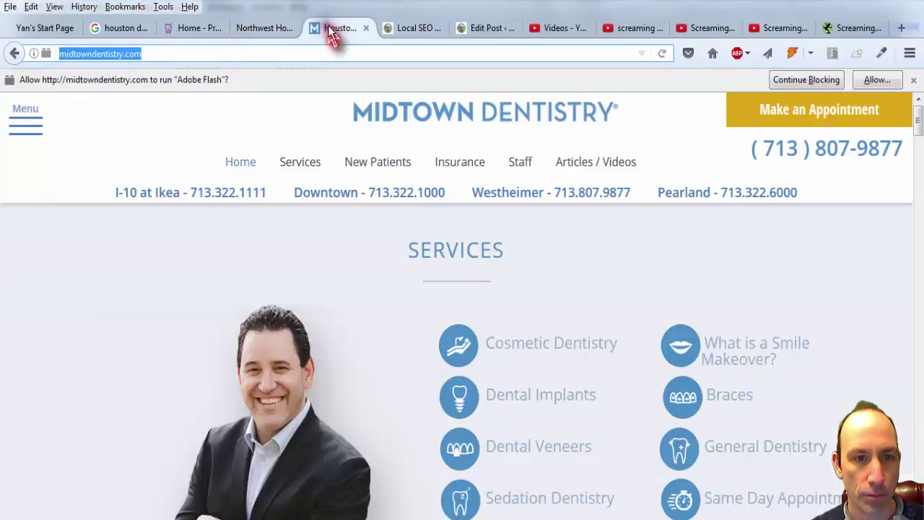
{"action": "left_click", "coordinate": [276, 29]}
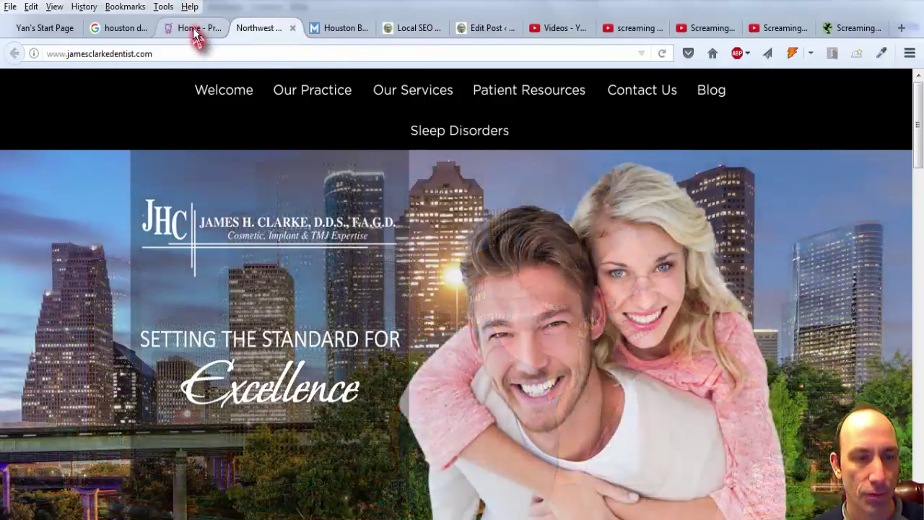
{"action": "left_click", "coordinate": [192, 27]}
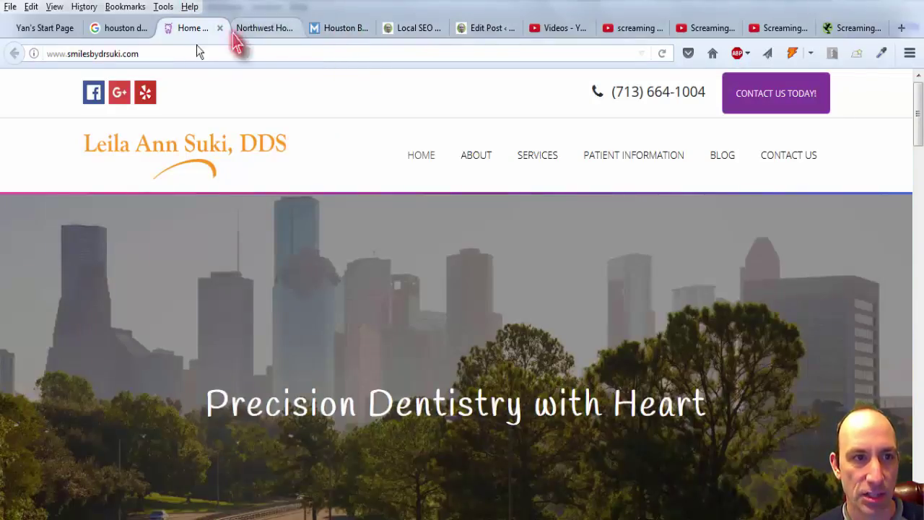
Review the Google results for "houston dentist" on page 10, from the search box down to the page numbers
{"action": "left_click", "coordinate": [116, 33]}
{"action": "scroll", "coordinate": [99, 185], "scroll_direction": "up", "scroll_amount": 5}
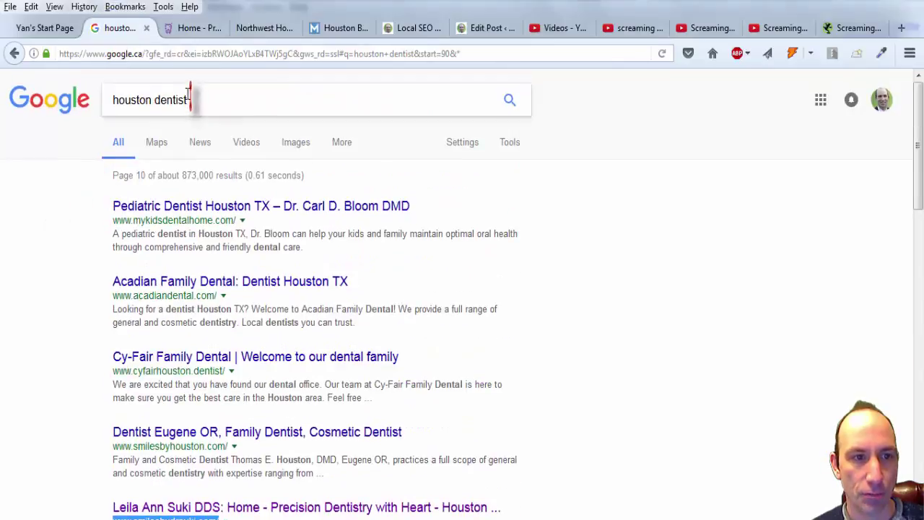
{"action": "scroll", "coordinate": [113, 207], "scroll_direction": "down", "scroll_amount": 10}
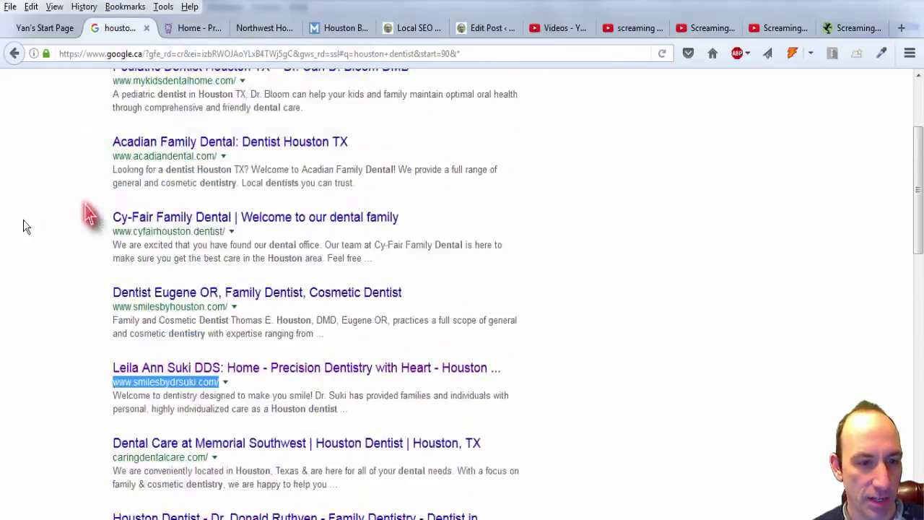
{"action": "scroll", "coordinate": [170, 432], "scroll_direction": "down", "scroll_amount": 3}
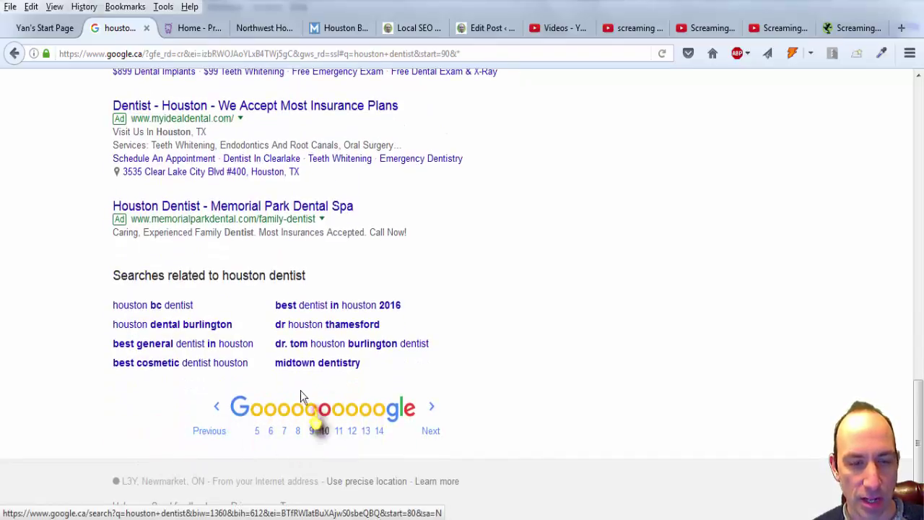
{"action": "scroll", "coordinate": [407, 72], "scroll_direction": "up", "scroll_amount": 6}
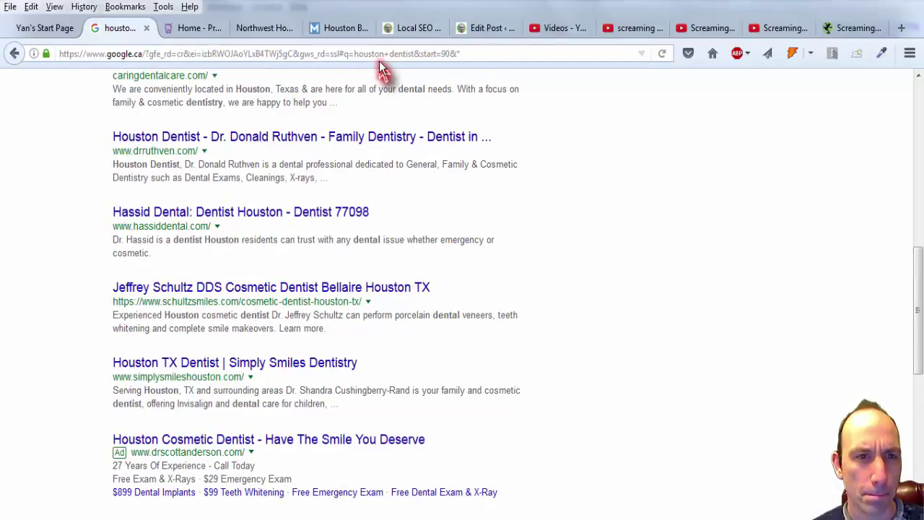
Take the midtowndentistry.com address from Firefox, crawl it in Screaming Frog SEO Spider and dismiss the crawl limit notice
{"action": "left_click", "coordinate": [348, 28]}
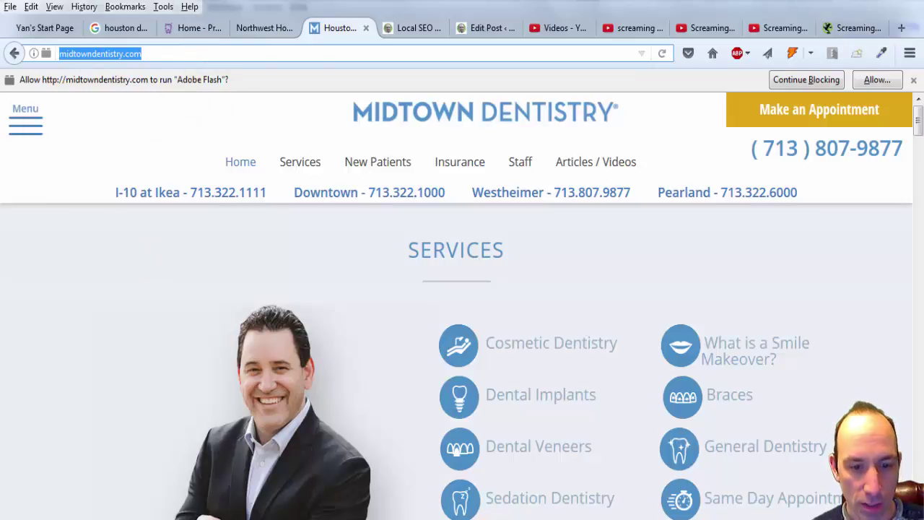
{"action": "key", "text": "alt+Tab"}
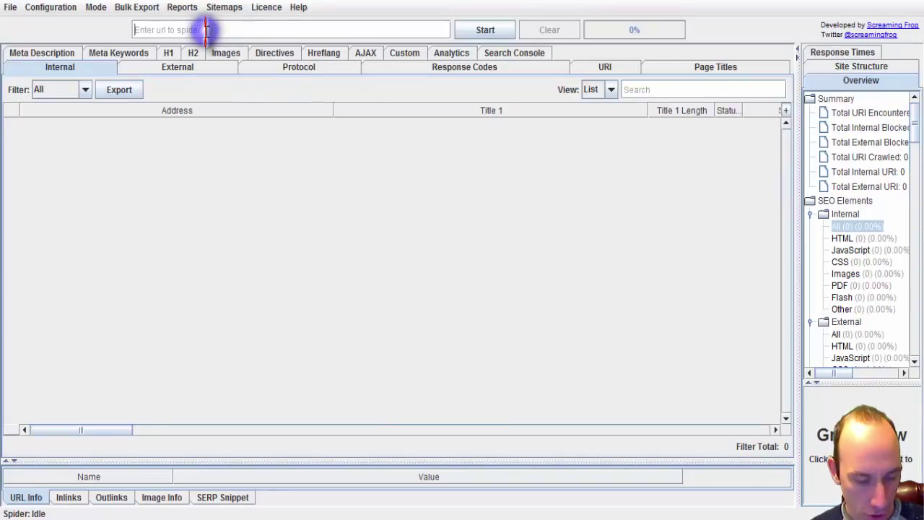
{"action": "left_click", "coordinate": [477, 32]}
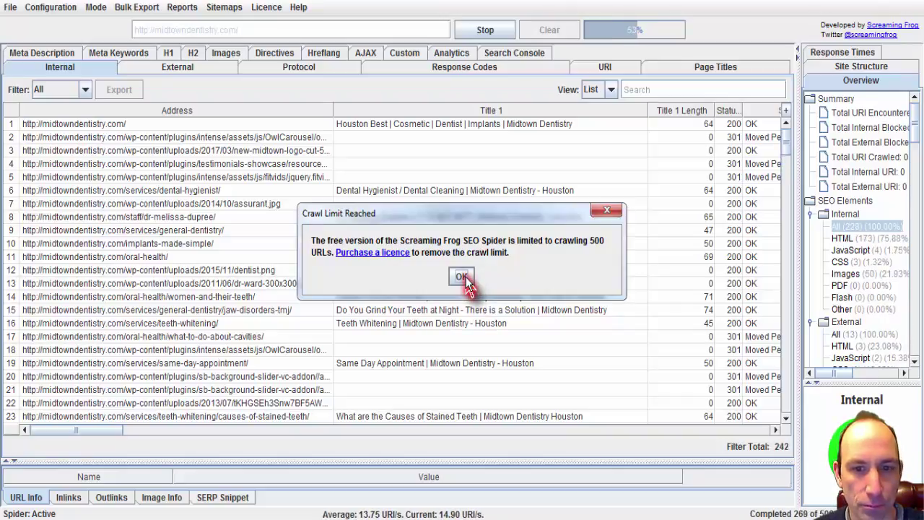
{"action": "left_click", "coordinate": [462, 276]}
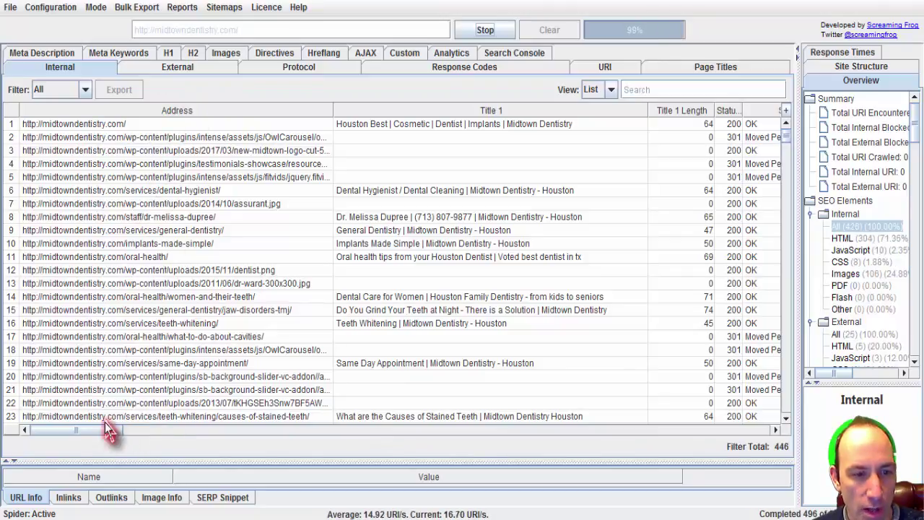
Widen the Address column to read the full URLs, and narrow it so that the title and status columns fit
{"action": "left_click_drag", "start_coordinate": [102, 431], "coordinate": [62, 451]}
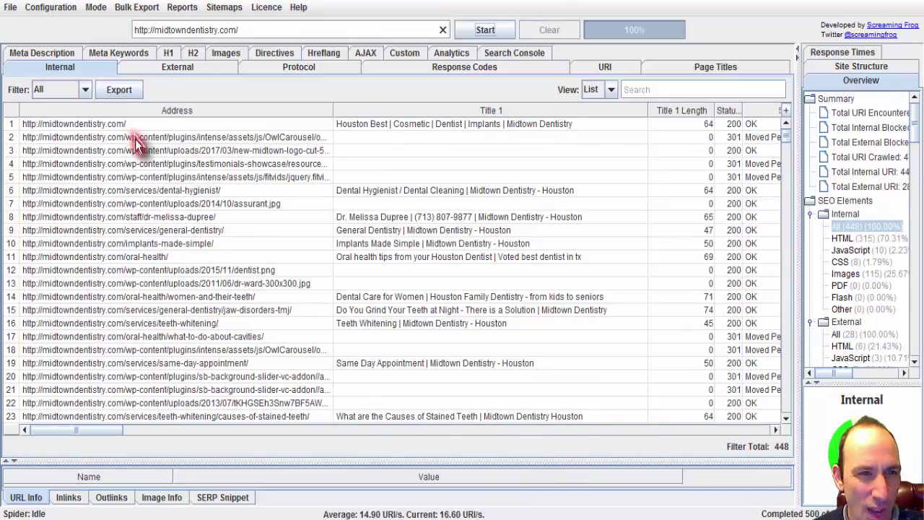
{"action": "left_click_drag", "start_coordinate": [333, 110], "coordinate": [626, 110]}
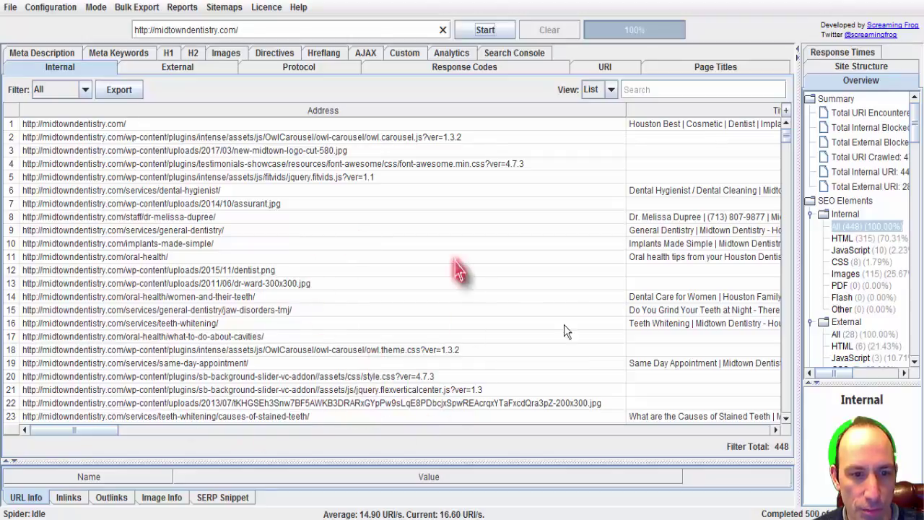
{"action": "left_click_drag", "start_coordinate": [567, 113], "coordinate": [237, 113]}
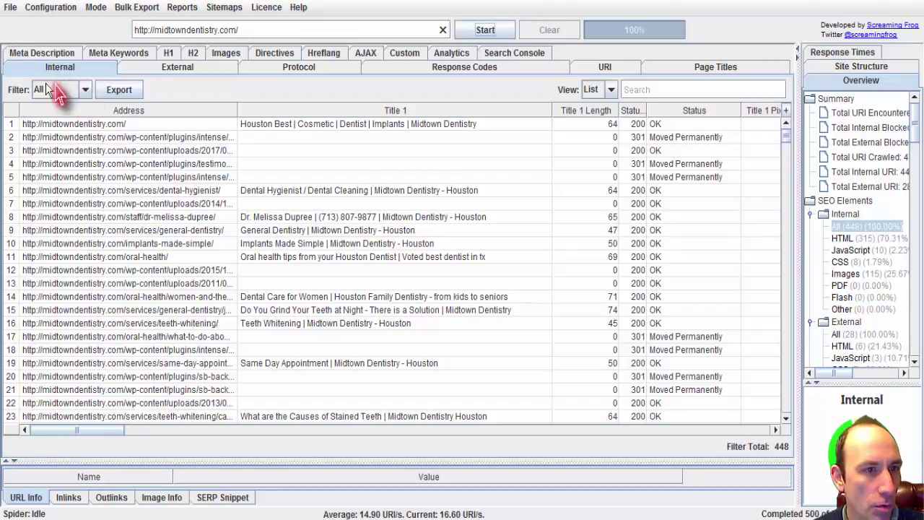
Filter the internal URLs to HTML and examine the pages' status codes and the homepage title
{"action": "left_click", "coordinate": [86, 90]}
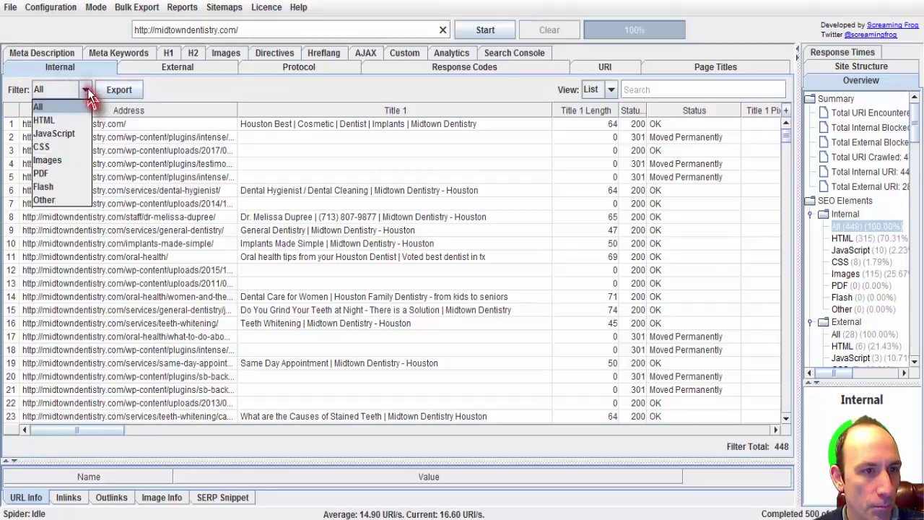
{"action": "left_click", "coordinate": [45, 121]}
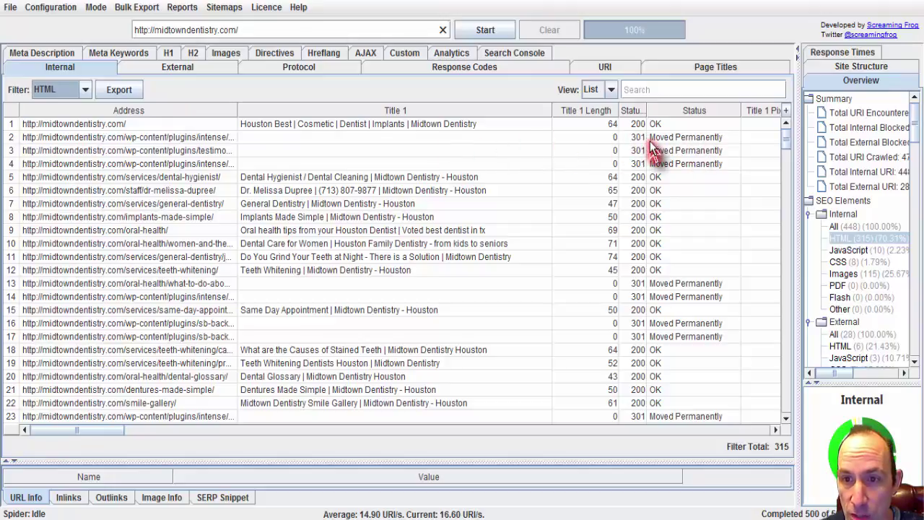
{"action": "left_click", "coordinate": [637, 163]}
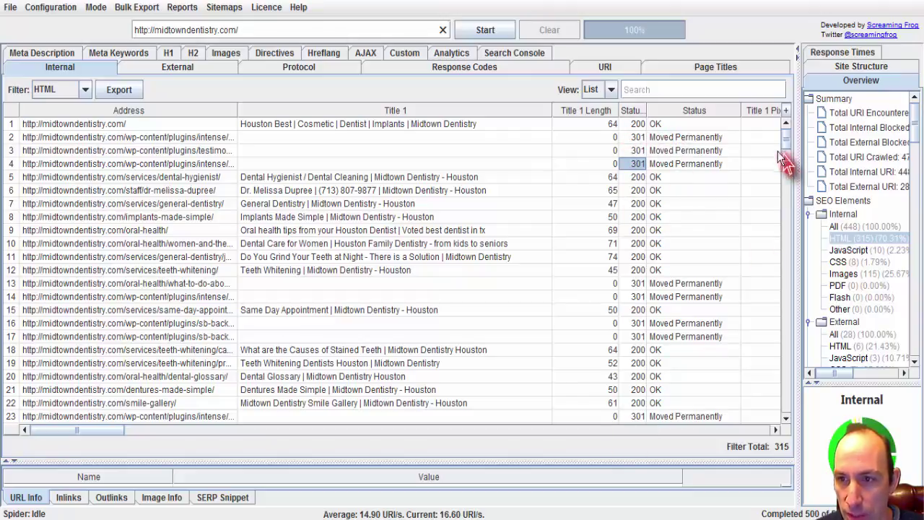
{"action": "mouse_move", "coordinate": [785, 144]}
{"action": "left_mouse_down"}
{"action": "mouse_move", "coordinate": [790, 402]}
{"action": "mouse_move", "coordinate": [797, 143]}
{"action": "left_mouse_up"}
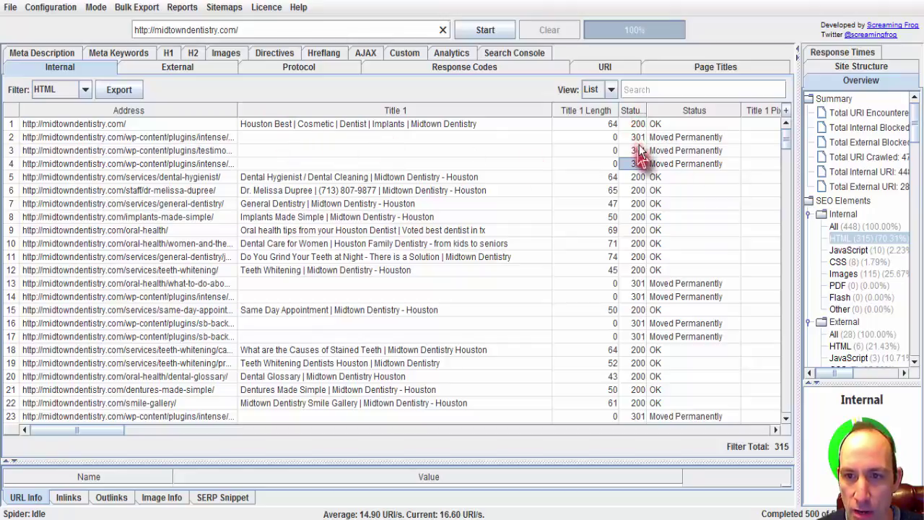
{"action": "left_click", "coordinate": [265, 124]}
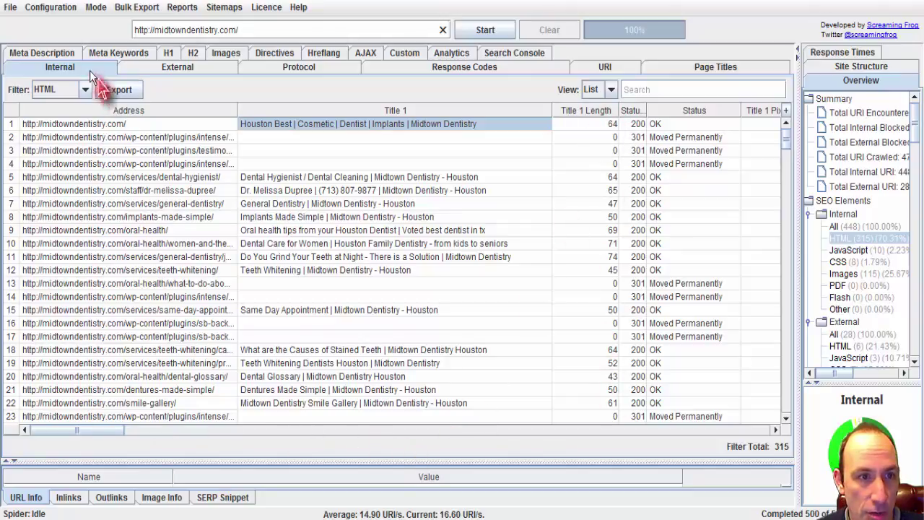
Open the Meta Description report and examine the description texts and lengths of the homepage and the dental hygienist page
{"action": "left_click", "coordinate": [30, 54]}
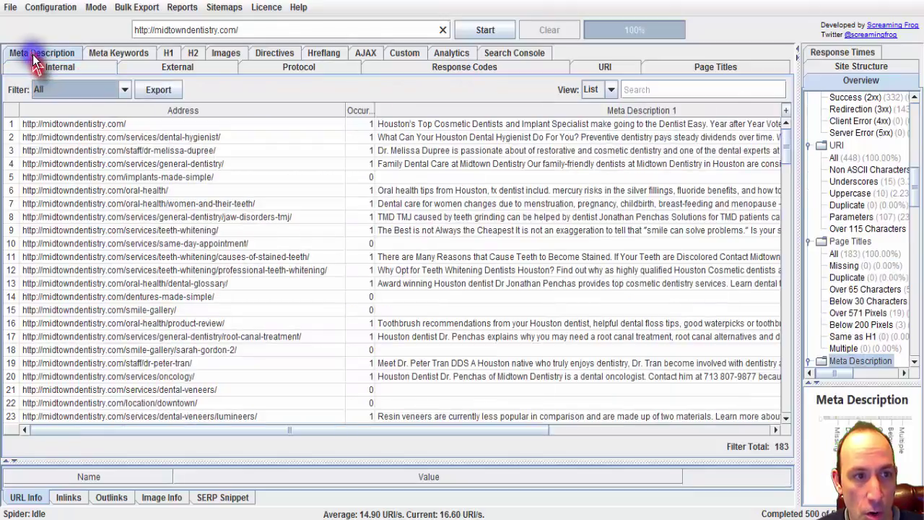
{"action": "left_click", "coordinate": [117, 127]}
{"action": "left_click", "coordinate": [547, 125]}
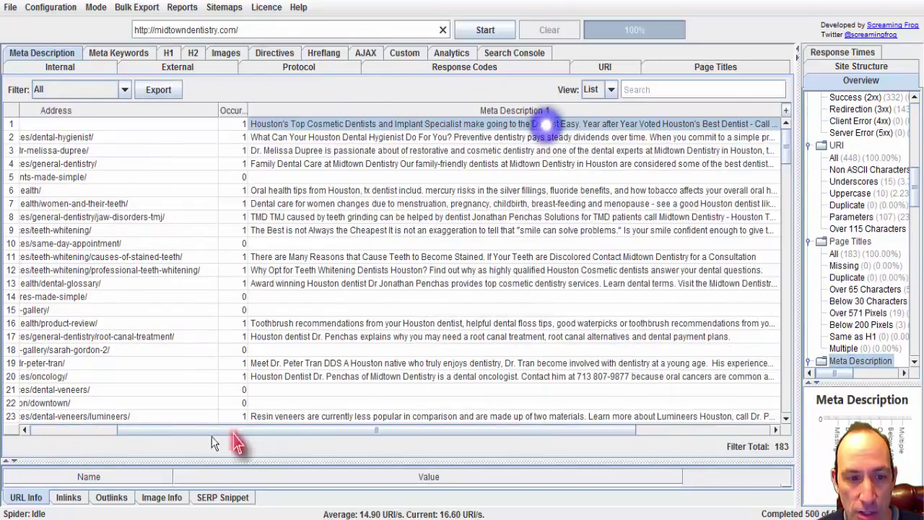
{"action": "scroll", "coordinate": [221, 432], "scroll_direction": "right", "scroll_amount": 3}
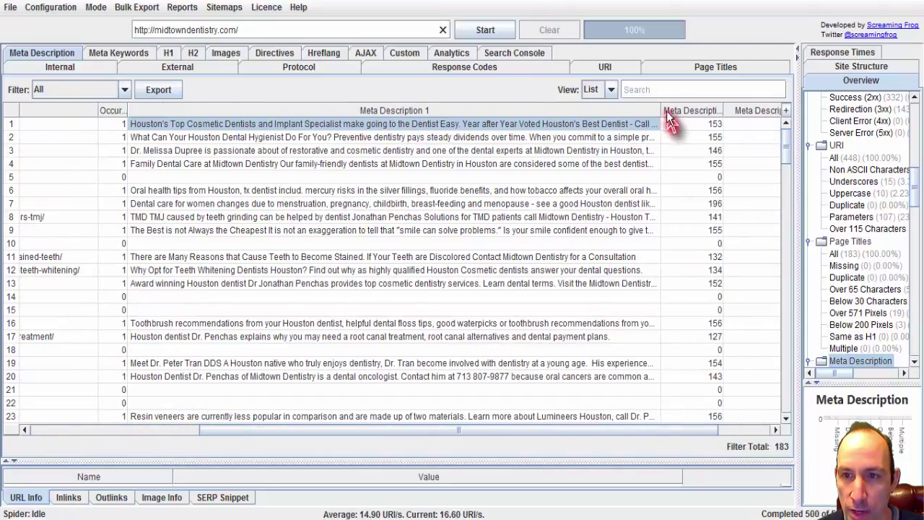
{"action": "left_click", "coordinate": [382, 136]}
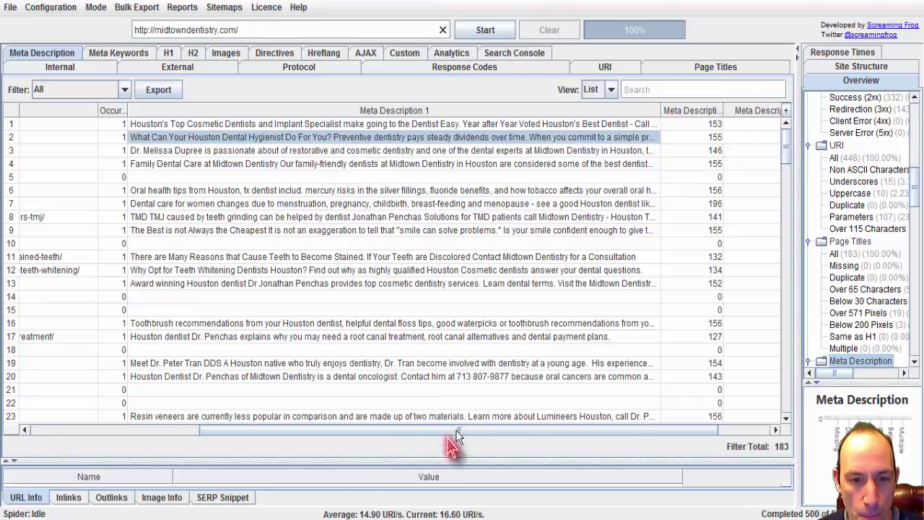
Identify pages without a meta description, checking the addresses of the implants-made-simple, dentures-made-simple and smile-gallery rows
{"action": "left_click", "coordinate": [698, 176]}
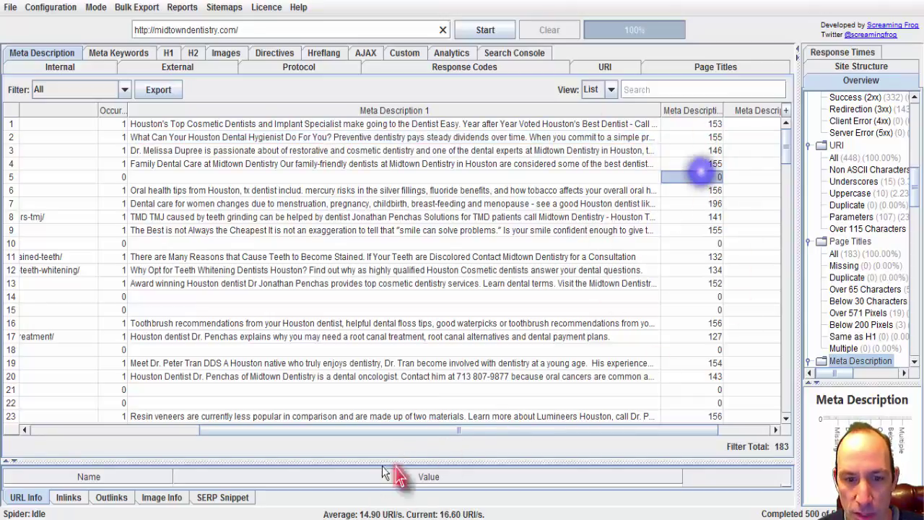
{"action": "scroll", "coordinate": [392, 422], "scroll_direction": "left", "scroll_amount": 10}
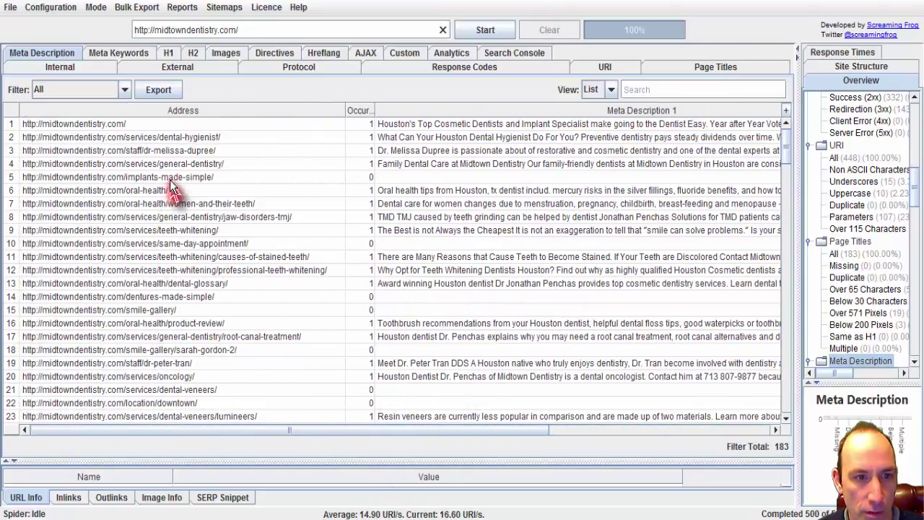
{"action": "left_click", "coordinate": [170, 178]}
{"action": "left_click", "coordinate": [196, 296]}
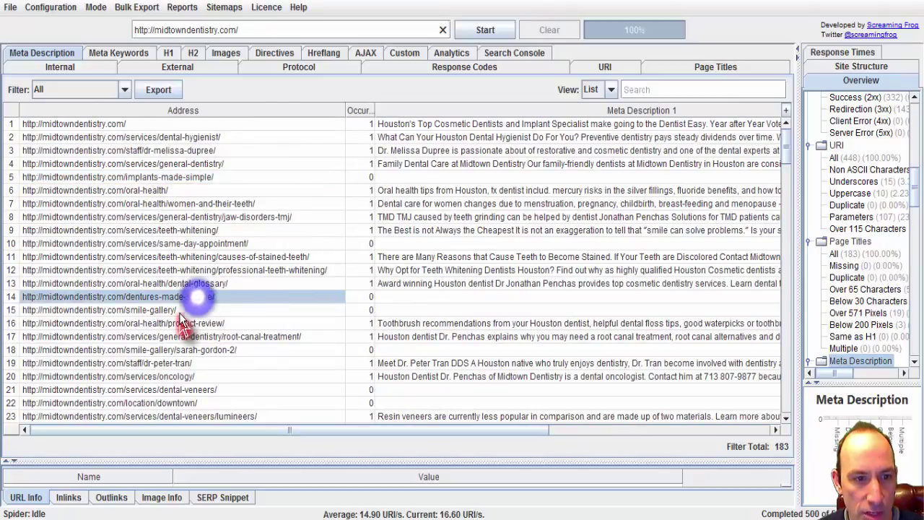
{"action": "left_click", "coordinate": [182, 312]}
Check the meta description length and pixel width columns for the dental hygienist page, and return to the page addresses
{"action": "left_click_drag", "start_coordinate": [219, 430], "coordinate": [513, 430]}
{"action": "left_click", "coordinate": [624, 137]}
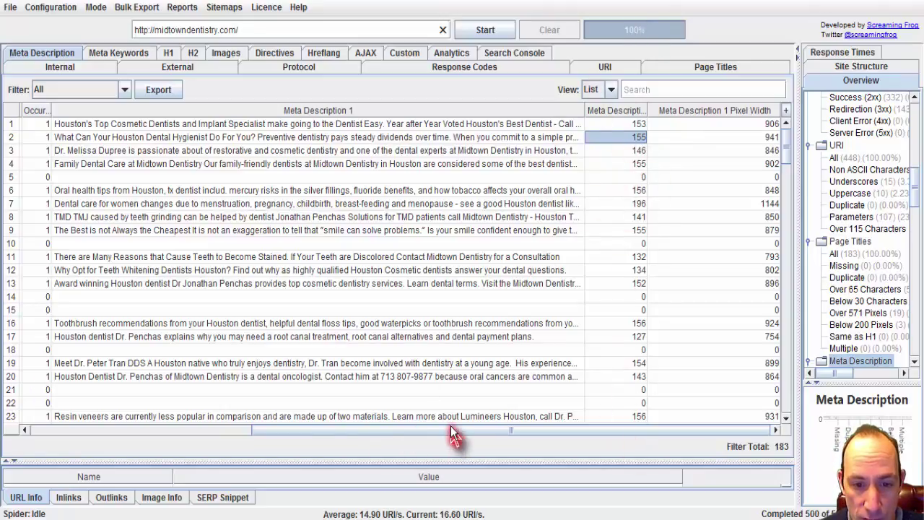
{"action": "left_click_drag", "start_coordinate": [458, 431], "coordinate": [262, 429]}
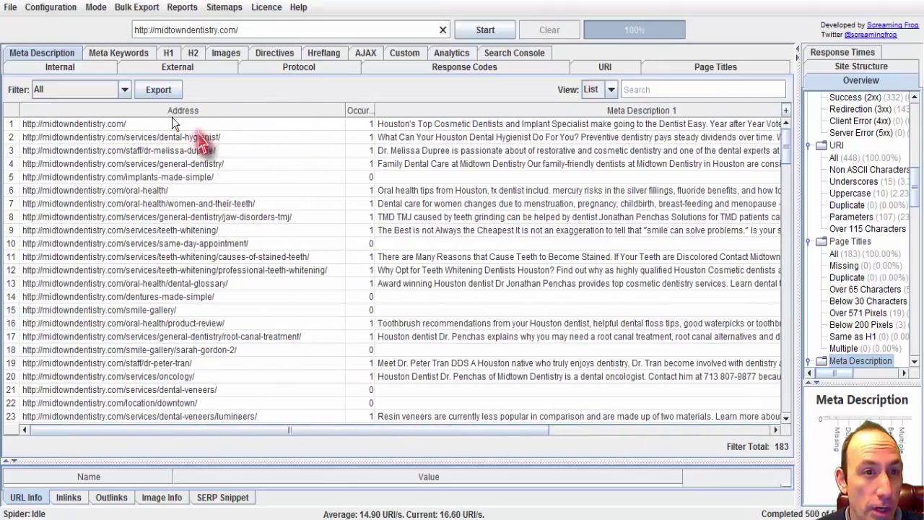
Open the H1 report and examine the heading texts, occurrences and lengths across the midtowndentistry.com pages
{"action": "left_click", "coordinate": [169, 53]}
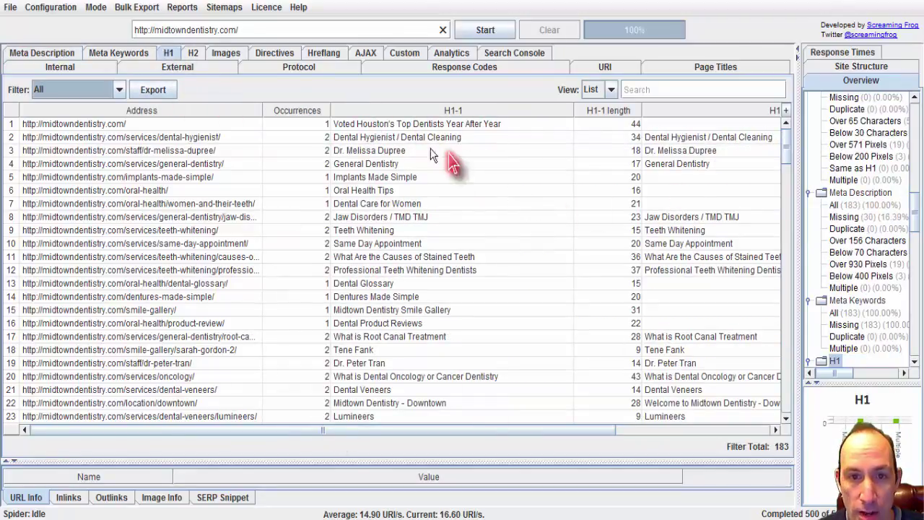
{"action": "scroll", "coordinate": [532, 238], "scroll_direction": "down", "scroll_amount": 20}
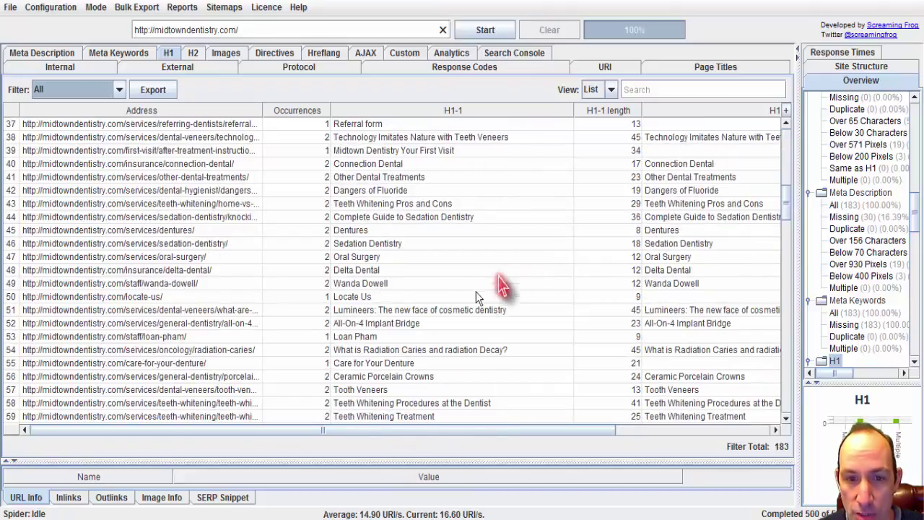
{"action": "scroll", "coordinate": [783, 261], "scroll_direction": "up", "scroll_amount": 20}
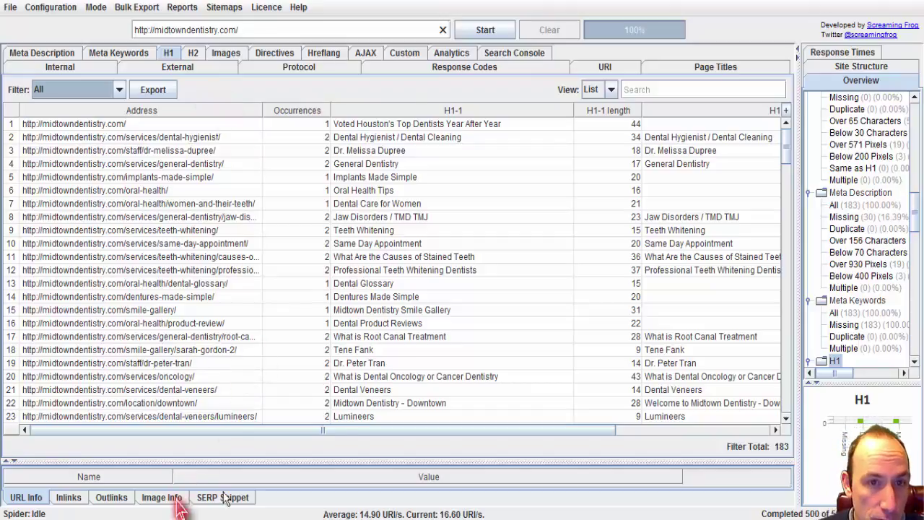
{"action": "key", "text": "alt+Tab"}
{"action": "left_click", "coordinate": [302, 53]}
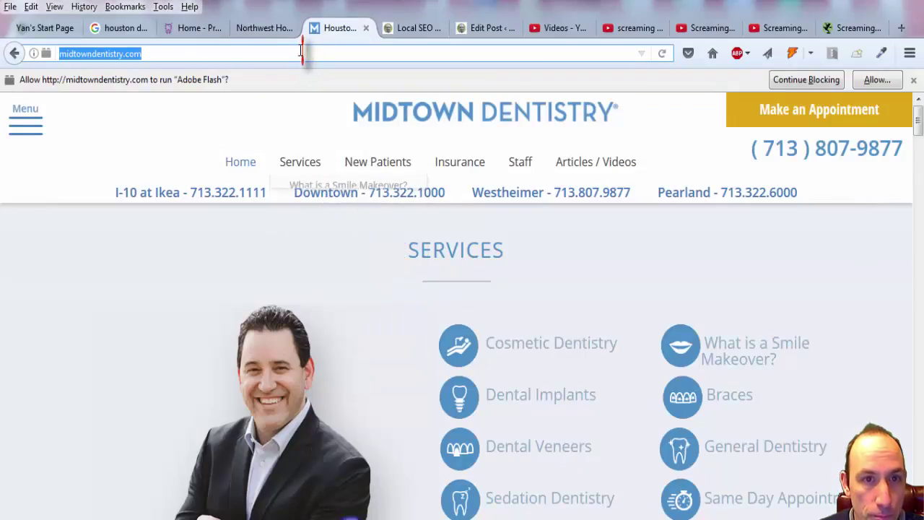
{"action": "scroll", "coordinate": [516, 154], "scroll_direction": "down", "scroll_amount": 4}
{"action": "left_click", "coordinate": [273, 28]}
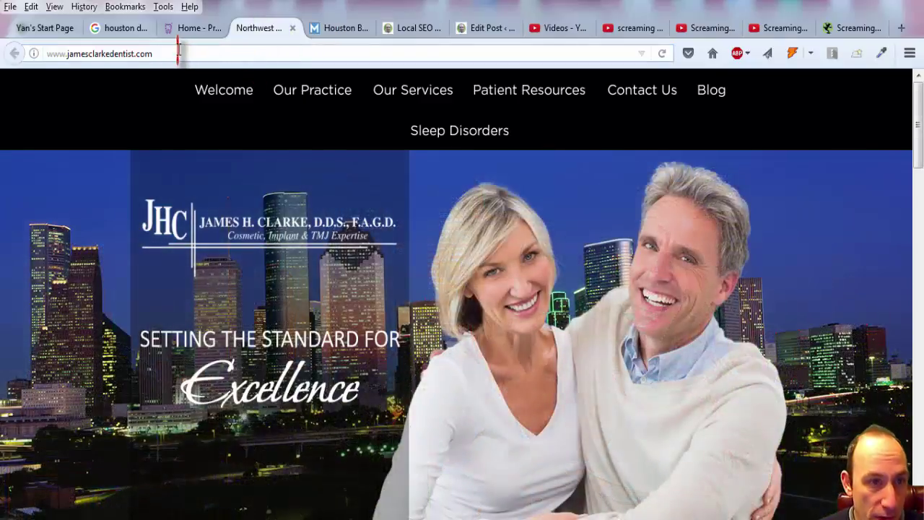
{"action": "left_click", "coordinate": [177, 51]}
{"action": "key", "text": "ctrl+c"}
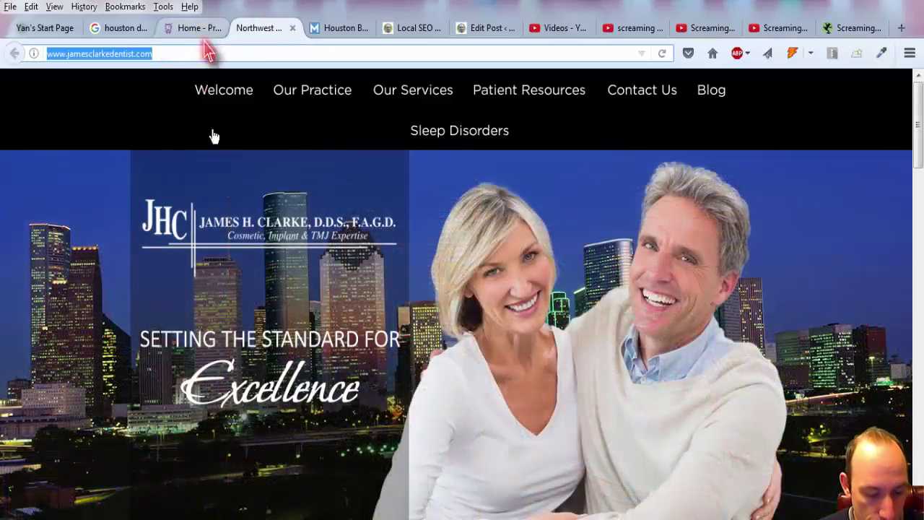
{"action": "key", "text": "alt+Tab"}
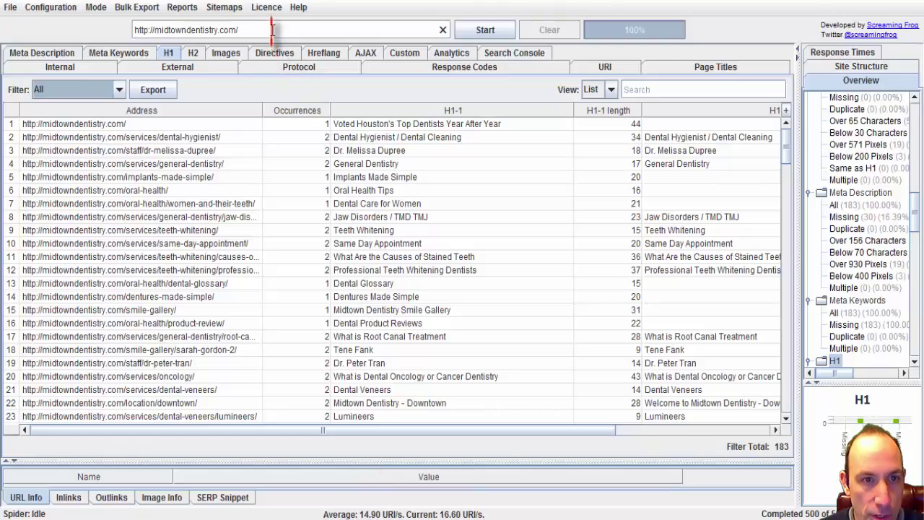
{"action": "left_click", "coordinate": [269, 29]}
{"action": "key", "text": "ctrl+v"}
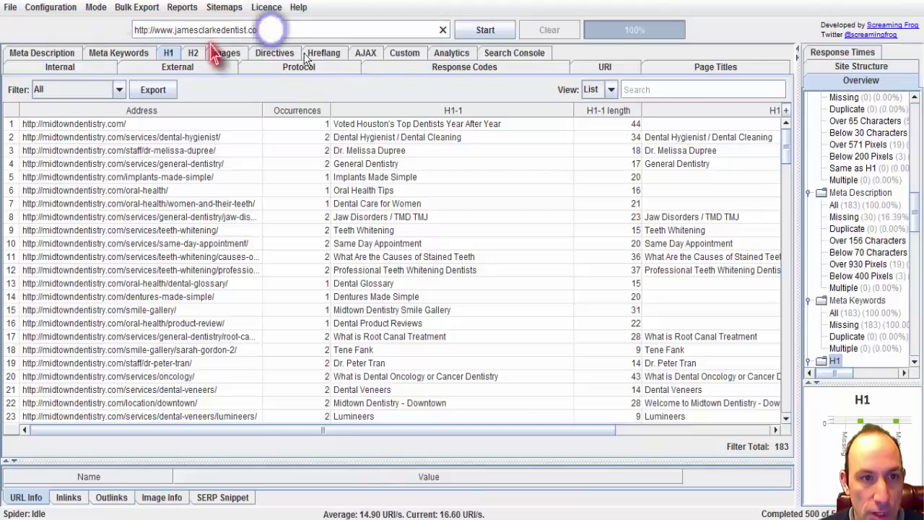
{"action": "left_click", "coordinate": [466, 29]}
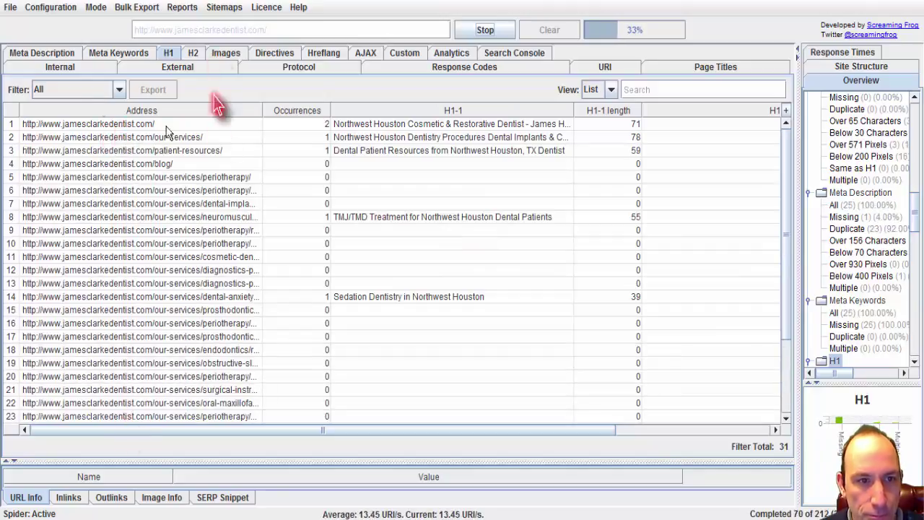
{"action": "left_click", "coordinate": [119, 90]}
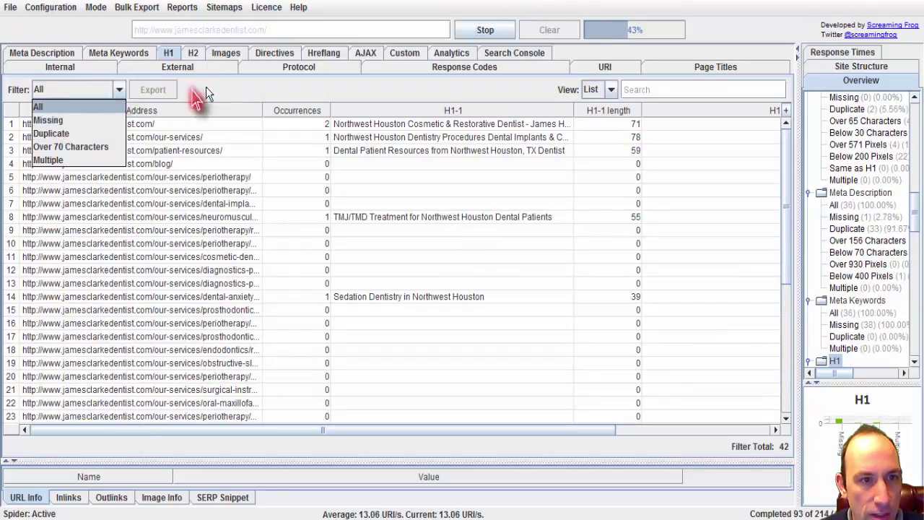
{"action": "left_click", "coordinate": [206, 90]}
{"action": "left_click", "coordinate": [118, 90]}
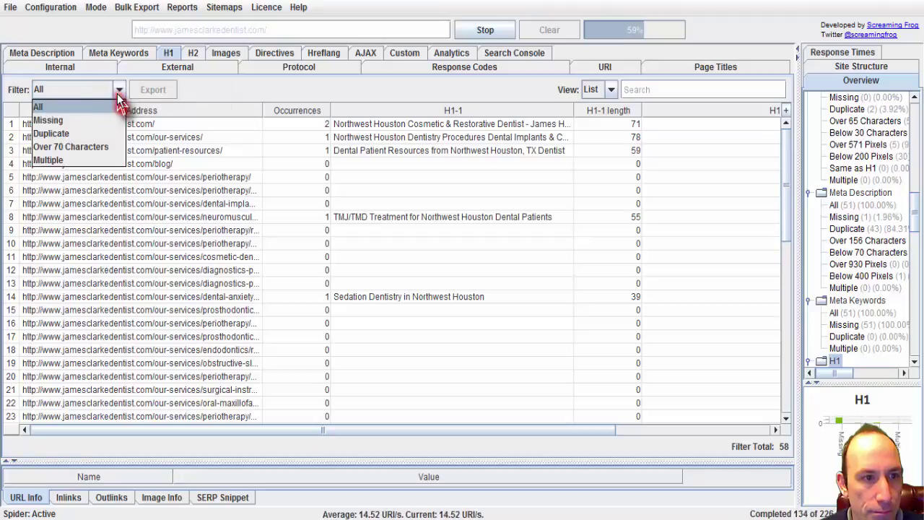
View the meta descriptions briefly, and examine the internal HTML page titles of the homepage, our-services and patient-resources pages
{"action": "left_click", "coordinate": [52, 53]}
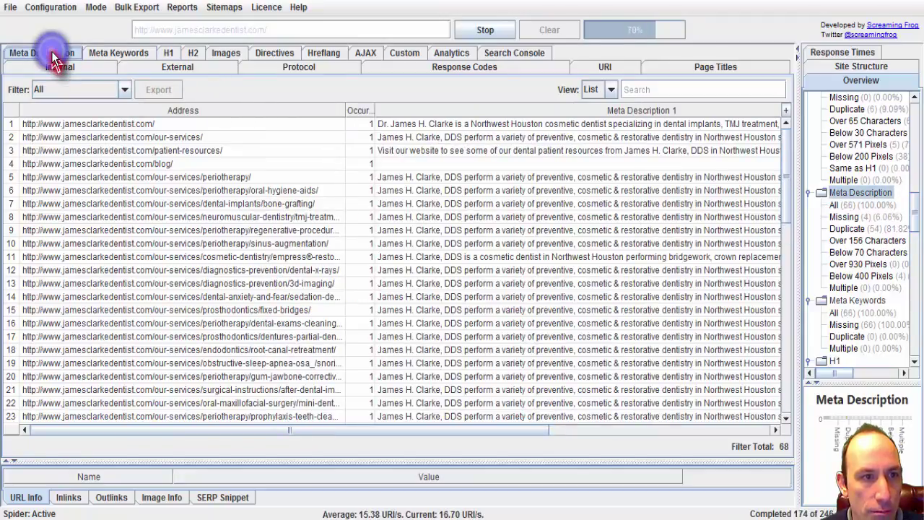
{"action": "left_click", "coordinate": [60, 66]}
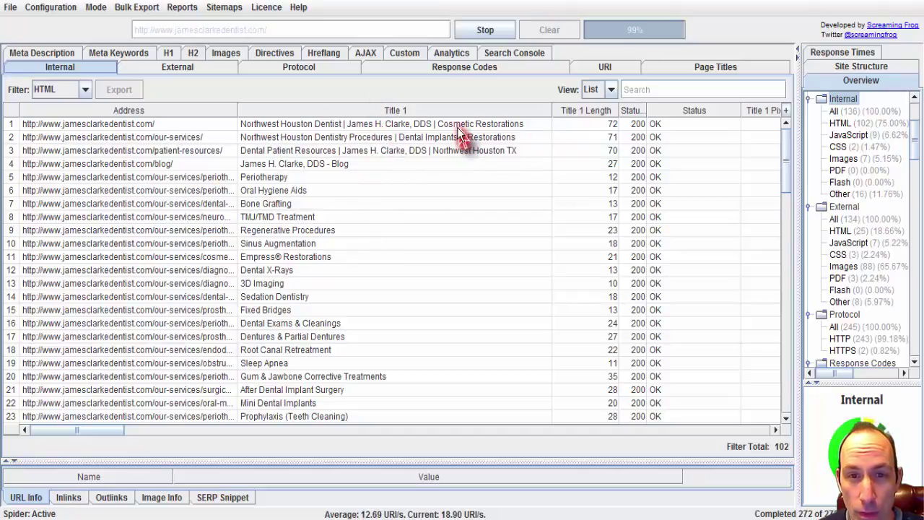
{"action": "left_click", "coordinate": [404, 124]}
{"action": "left_click", "coordinate": [365, 138]}
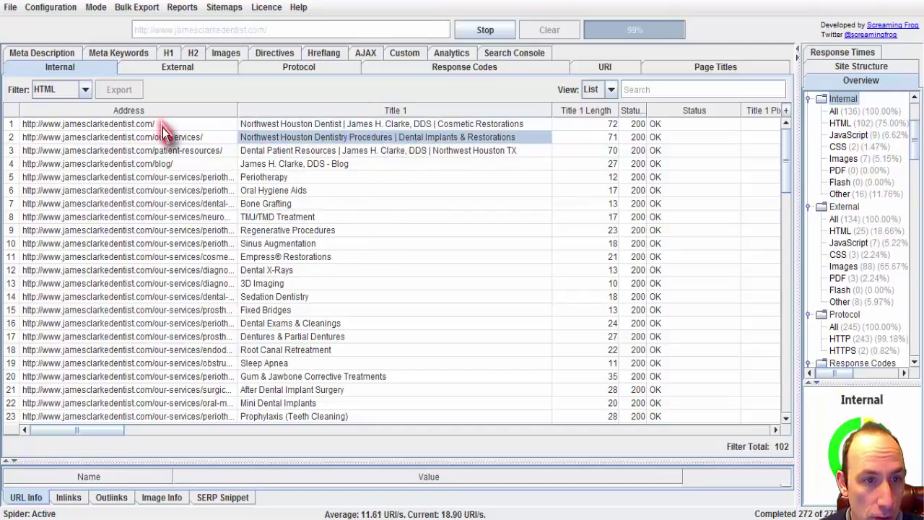
{"action": "left_click_drag", "start_coordinate": [169, 150], "coordinate": [334, 153]}
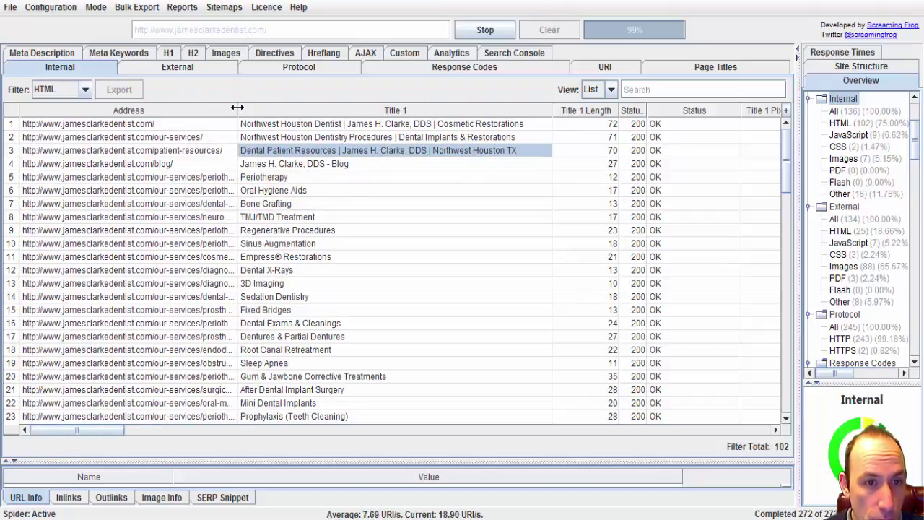
Widen the Address column to show the full URLs and compare them with the titles of the service pages
{"action": "left_click_drag", "start_coordinate": [237, 107], "coordinate": [400, 124]}
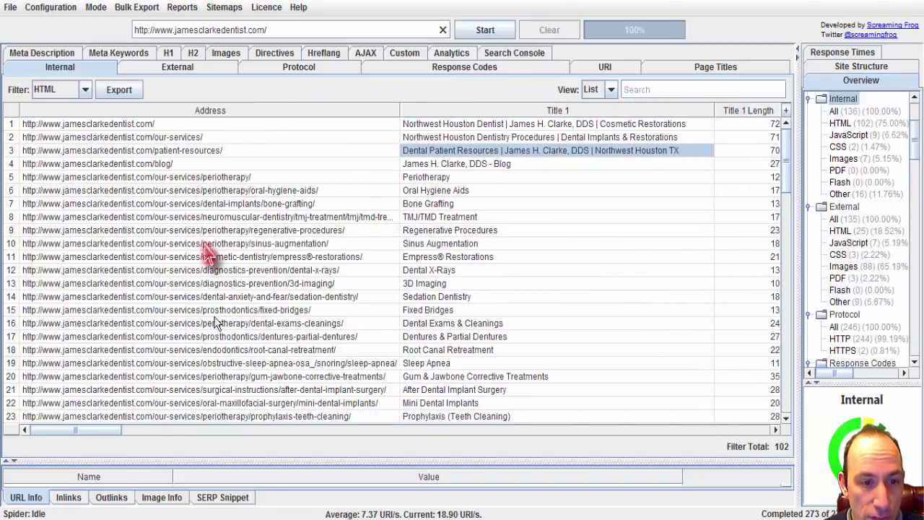
{"action": "left_click_drag", "start_coordinate": [423, 216], "coordinate": [433, 277]}
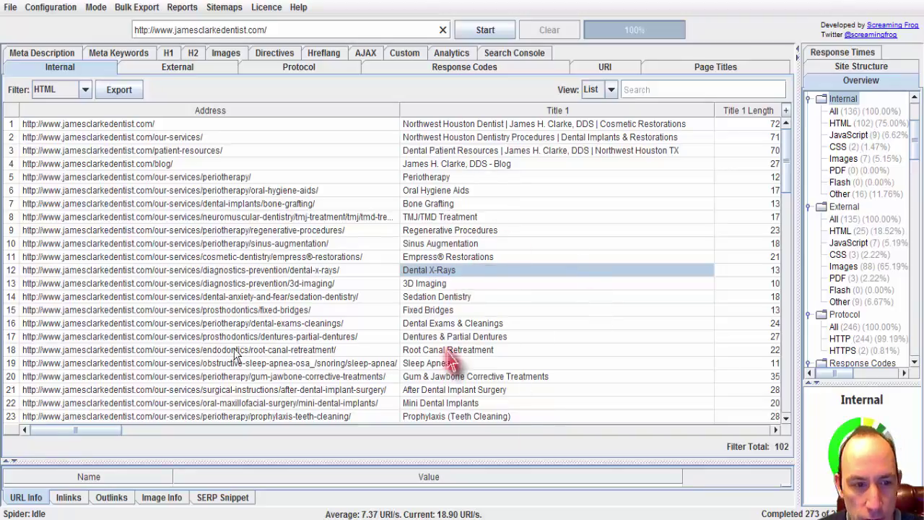
{"action": "left_click_drag", "start_coordinate": [87, 432], "coordinate": [148, 231]}
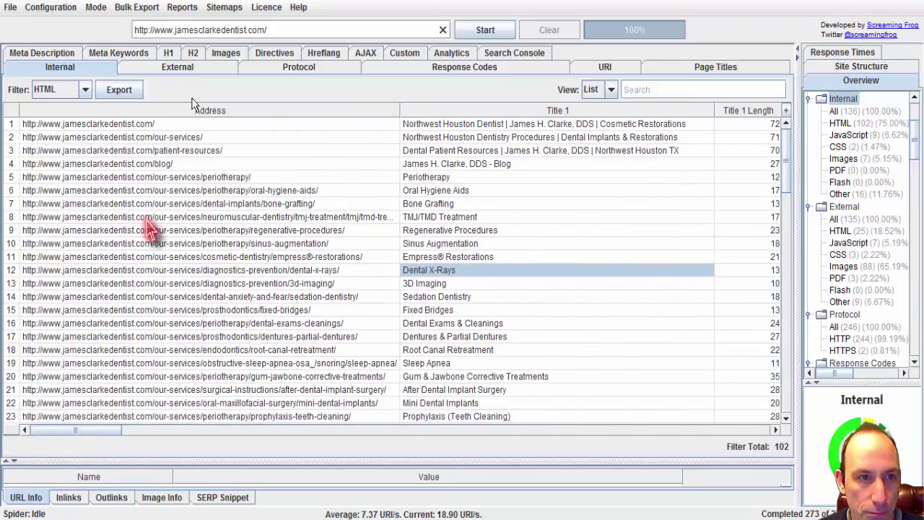
Open the Meta Description report and compare the description texts of the periotherapy, sinus-augmentation, fixed-bridges and other service pages
{"action": "left_click", "coordinate": [46, 55]}
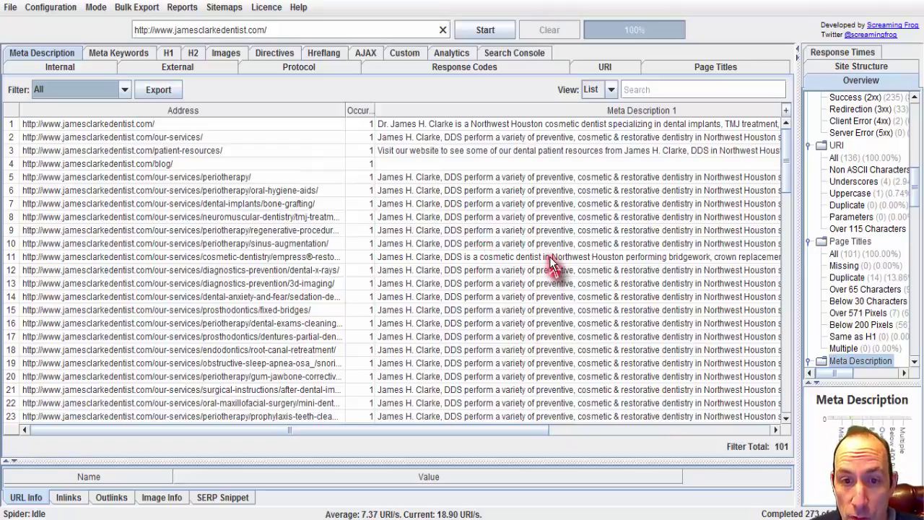
{"action": "left_click", "coordinate": [540, 177]}
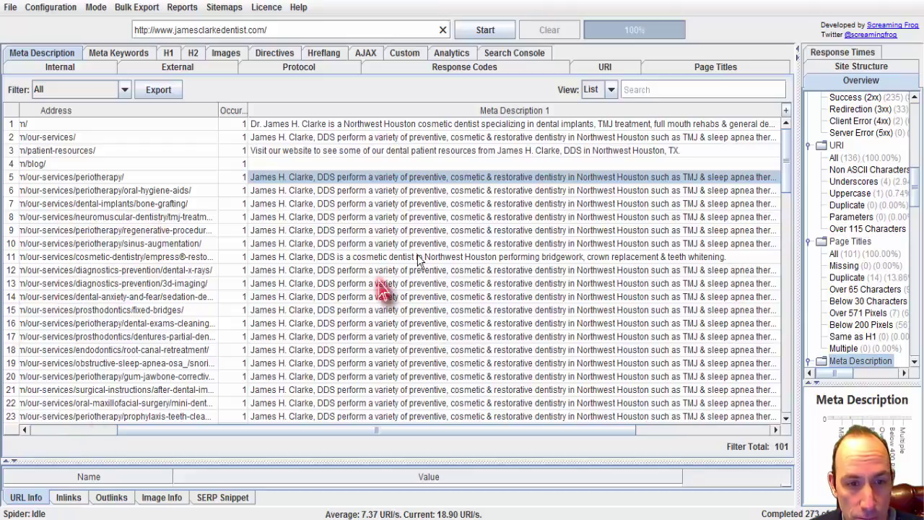
{"action": "left_click", "coordinate": [458, 243]}
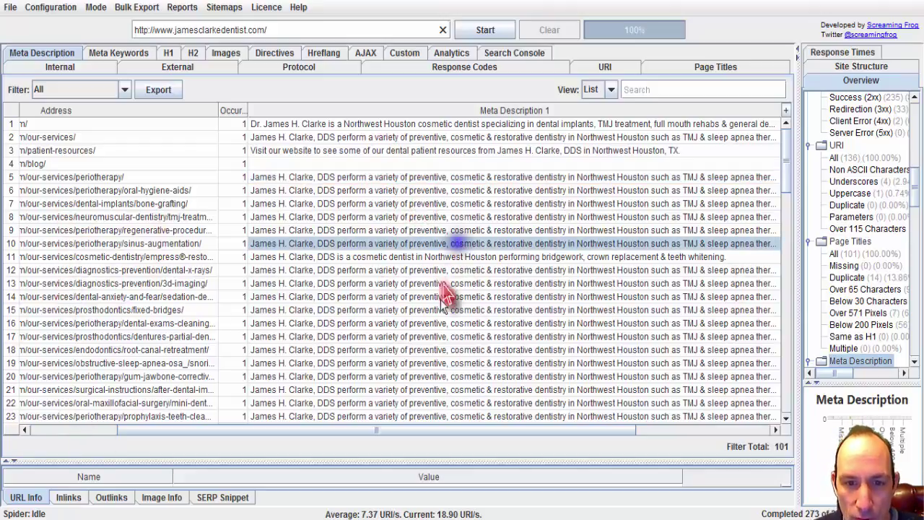
{"action": "left_click", "coordinate": [437, 308]}
{"action": "left_click", "coordinate": [463, 177]}
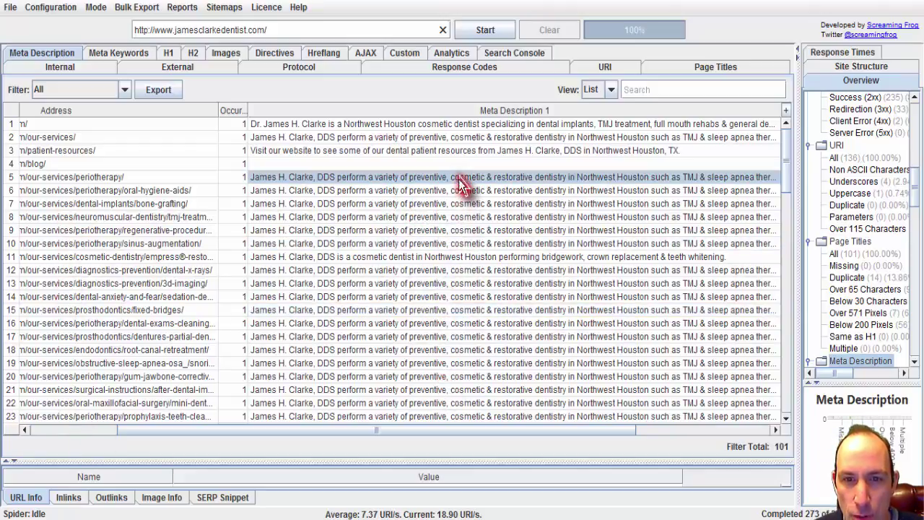
{"action": "left_click", "coordinate": [449, 216]}
{"action": "left_click", "coordinate": [451, 350]}
Check the meta description lengths, and return to the addresses of the homepage and patient-resources page
{"action": "left_click_drag", "start_coordinate": [432, 430], "coordinate": [527, 444]}
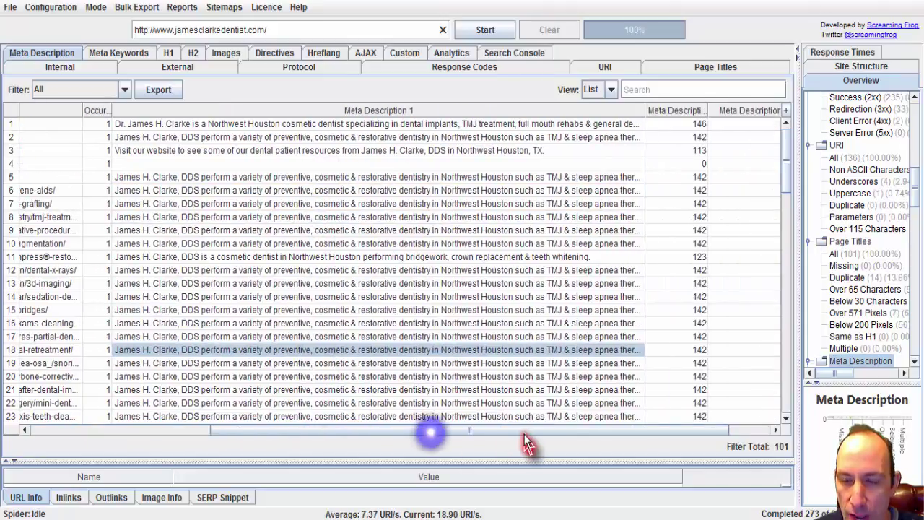
{"action": "left_click", "coordinate": [356, 244]}
{"action": "left_click", "coordinate": [367, 311]}
{"action": "left_click_drag", "start_coordinate": [493, 431], "coordinate": [310, 422]}
{"action": "left_click", "coordinate": [249, 131]}
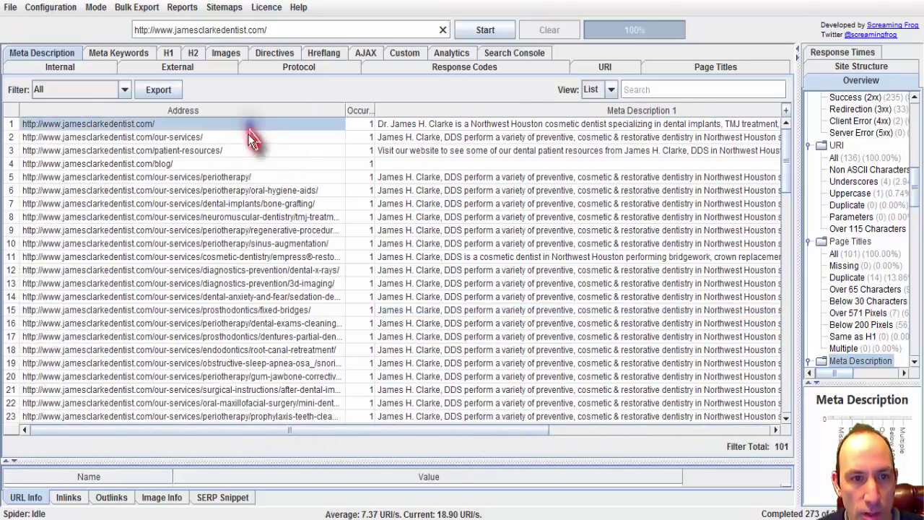
{"action": "left_click", "coordinate": [244, 151]}
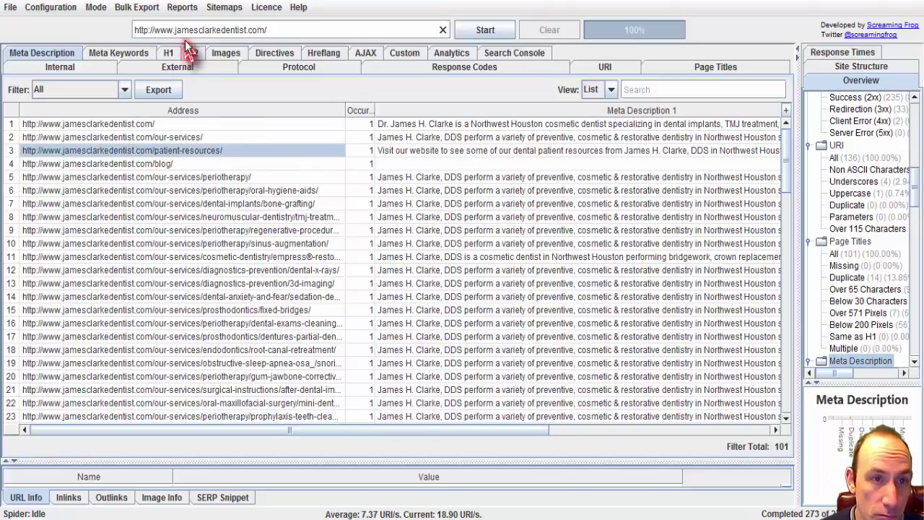
Examine the H1 headings of the our-services pages in the H1 report, and return to the internal HTML page titles
{"action": "left_click", "coordinate": [167, 55]}
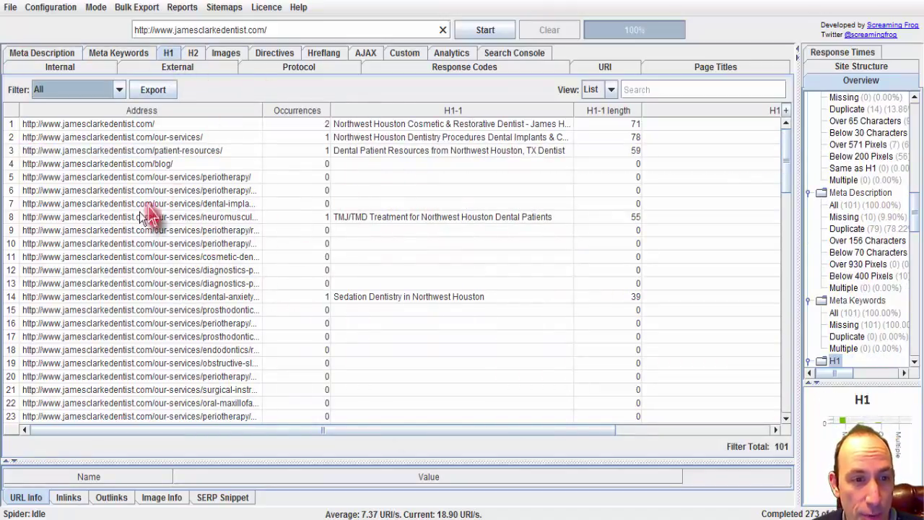
{"action": "left_click_drag", "start_coordinate": [194, 183], "coordinate": [190, 363]}
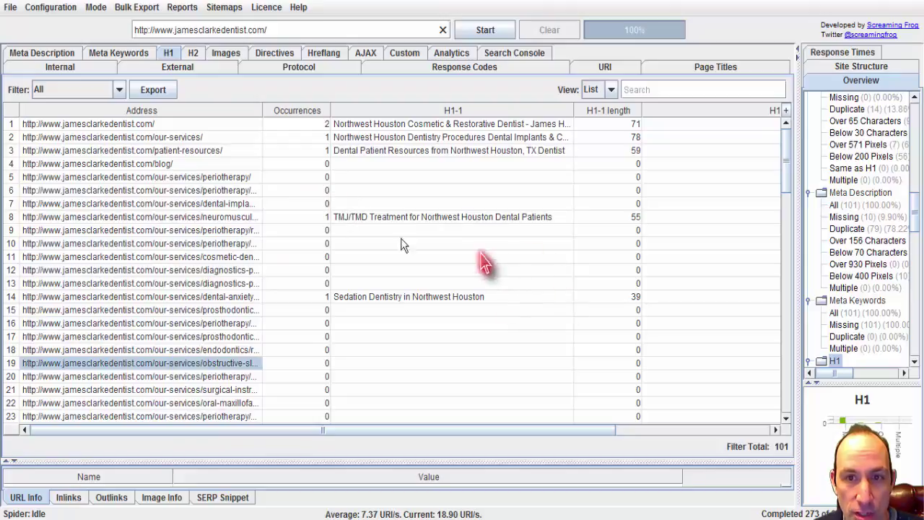
{"action": "left_click", "coordinate": [36, 66]}
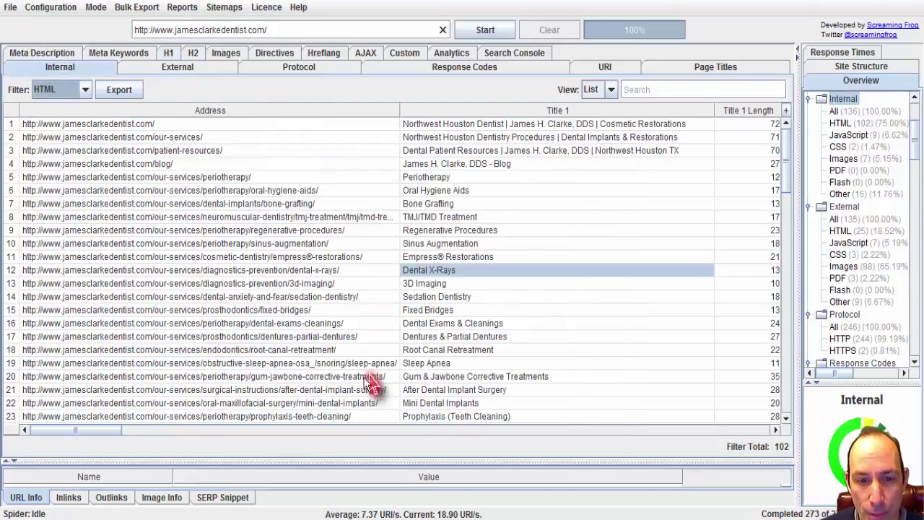
{"action": "left_click_drag", "start_coordinate": [101, 433], "coordinate": [69, 445]}
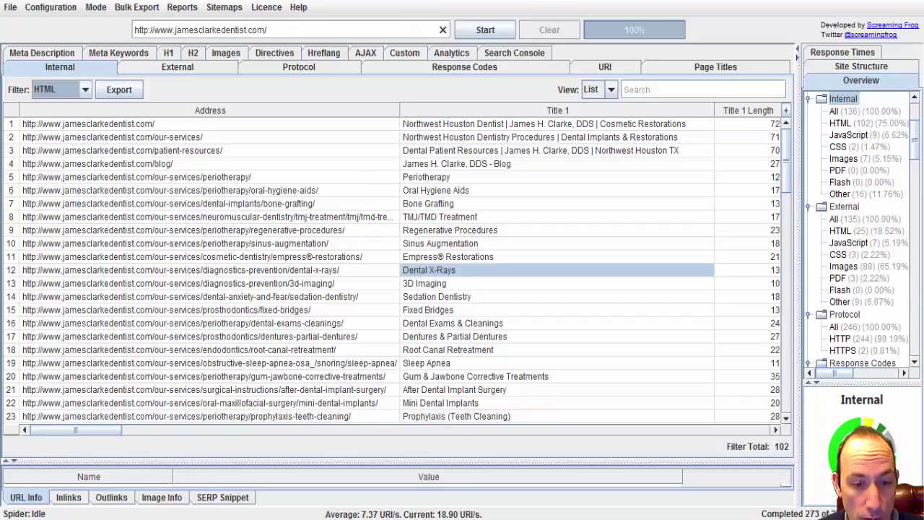
{"action": "key", "text": "alt+Tab"}
{"action": "left_click", "coordinate": [200, 29]}
{"action": "left_click", "coordinate": [148, 52]}
{"action": "key", "text": "ctrl+c"}
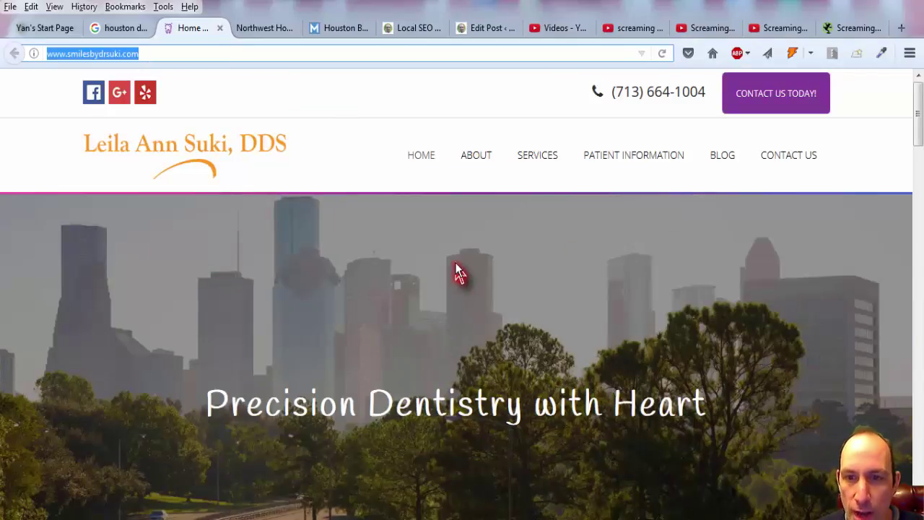
{"action": "scroll", "coordinate": [462, 267], "scroll_direction": "down", "scroll_amount": 15}
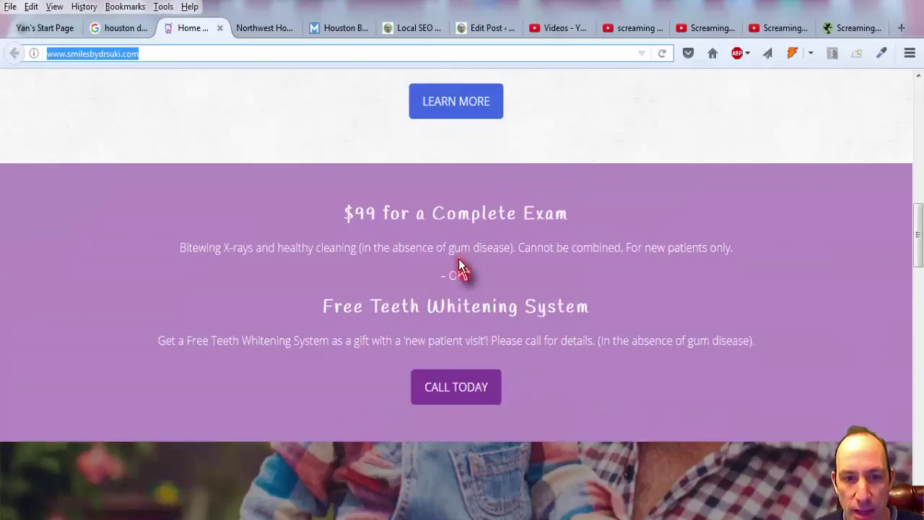
{"action": "scroll", "coordinate": [332, 288], "scroll_direction": "down", "scroll_amount": 10}
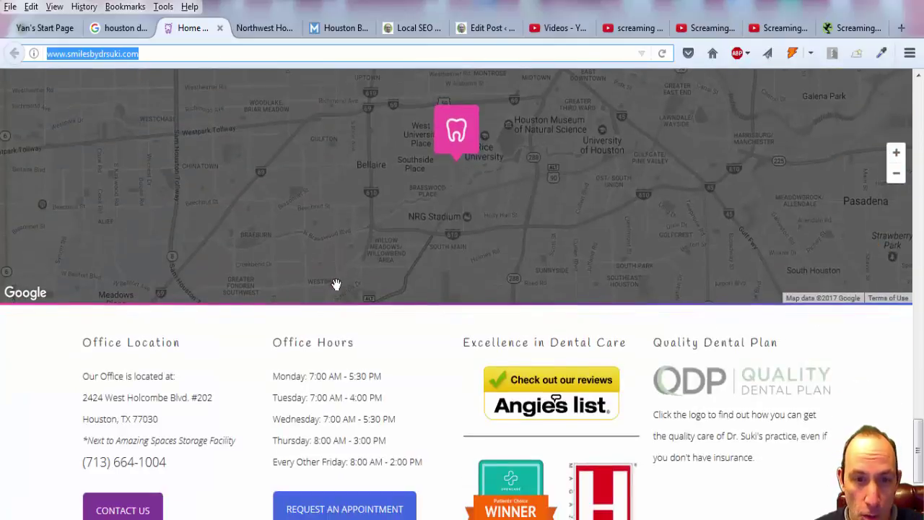
{"action": "scroll", "coordinate": [567, 311], "scroll_direction": "up", "scroll_amount": 15}
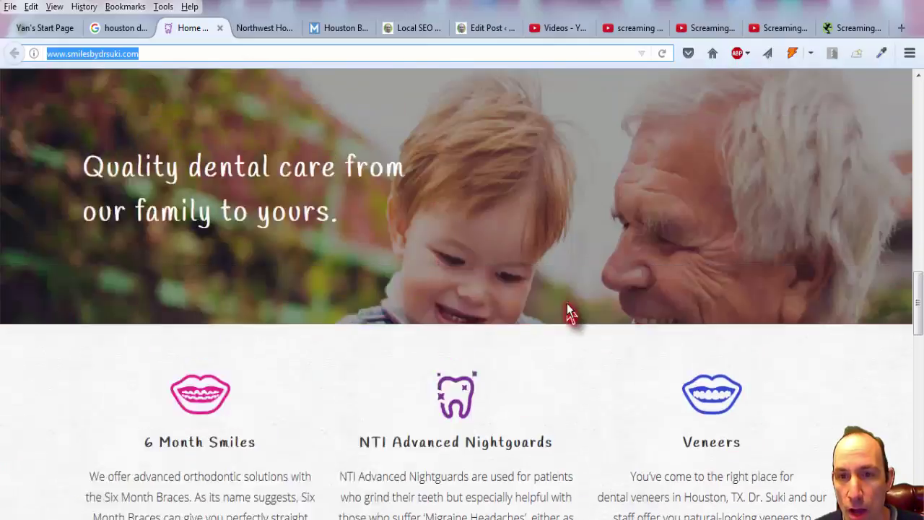
{"action": "scroll", "coordinate": [525, 302], "scroll_direction": "up", "scroll_amount": 10}
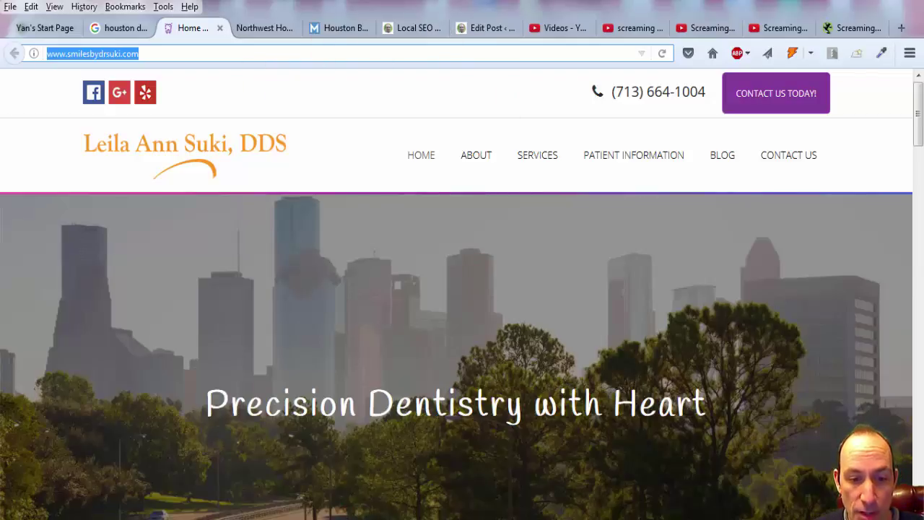
{"action": "key", "text": "alt+Tab"}
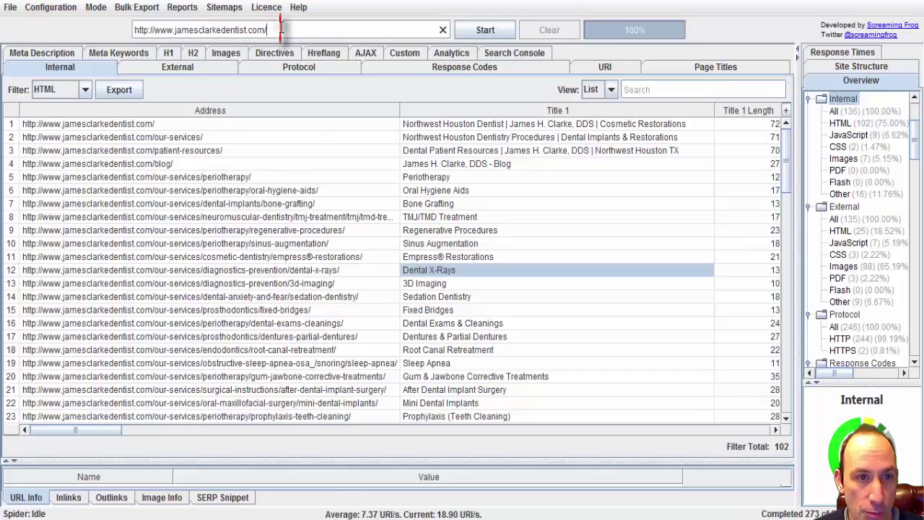
{"action": "left_click_drag", "start_coordinate": [280, 30], "coordinate": [121, 39]}
{"action": "key", "text": "ctrl+v"}
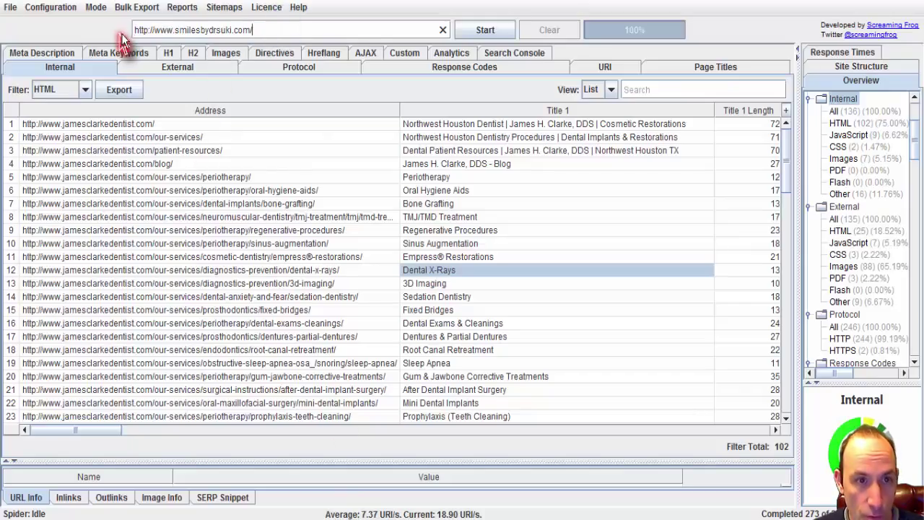
{"action": "left_click", "coordinate": [508, 31]}
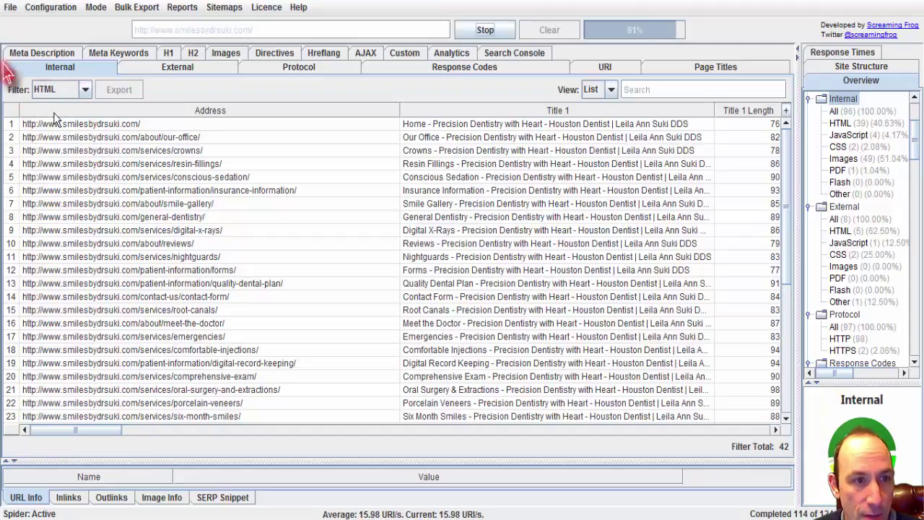
Look through the full list of crawled HTML pages and return to the homepage entry
{"action": "scroll", "coordinate": [406, 290], "scroll_direction": "down", "scroll_amount": 8}
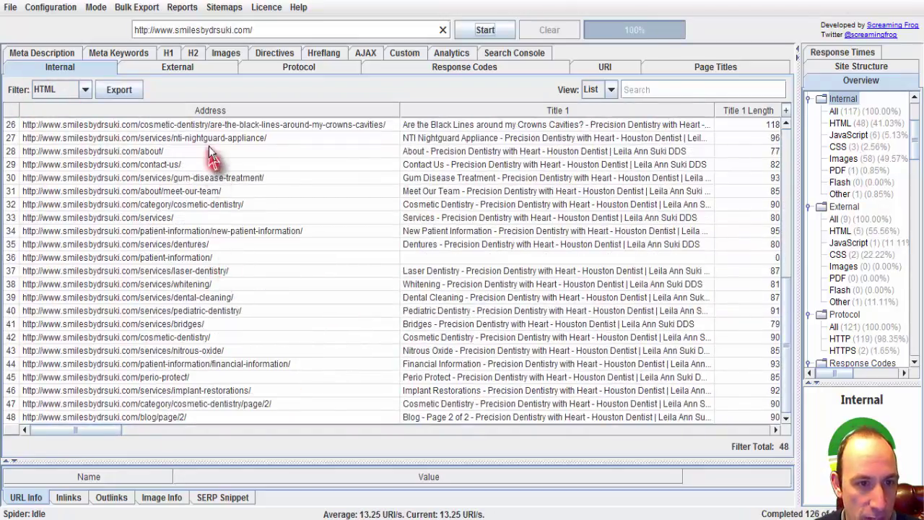
{"action": "scroll", "coordinate": [217, 298], "scroll_direction": "up", "scroll_amount": 8}
{"action": "scroll", "coordinate": [217, 238], "scroll_direction": "down", "scroll_amount": 6}
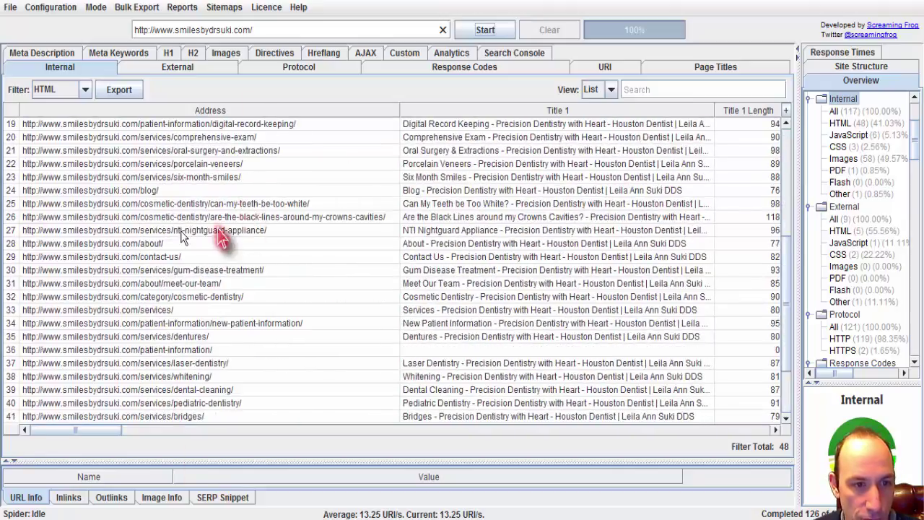
{"action": "scroll", "coordinate": [200, 268], "scroll_direction": "up", "scroll_amount": 6}
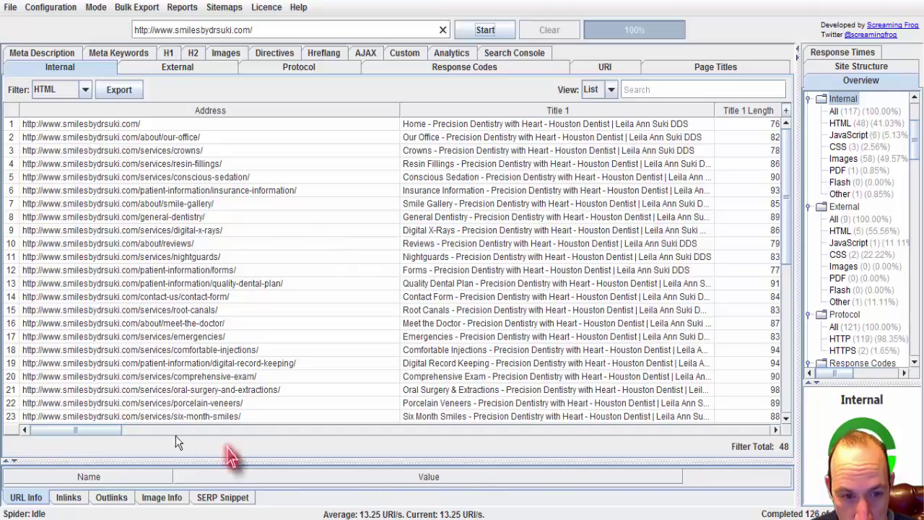
Examine the homepage's title and the addresses of the homepage and our-office page, along with the title lengths and pixel widths
{"action": "left_click_drag", "start_coordinate": [67, 431], "coordinate": [92, 431]}
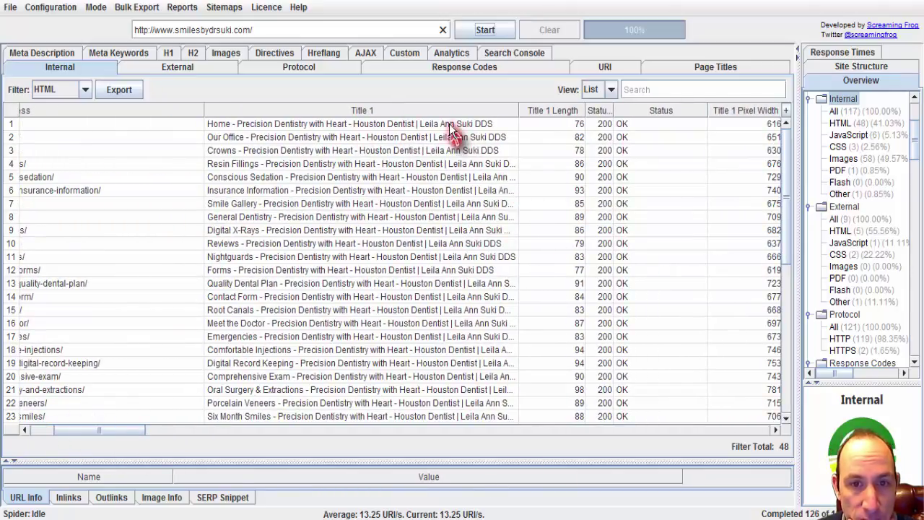
{"action": "left_click", "coordinate": [384, 127]}
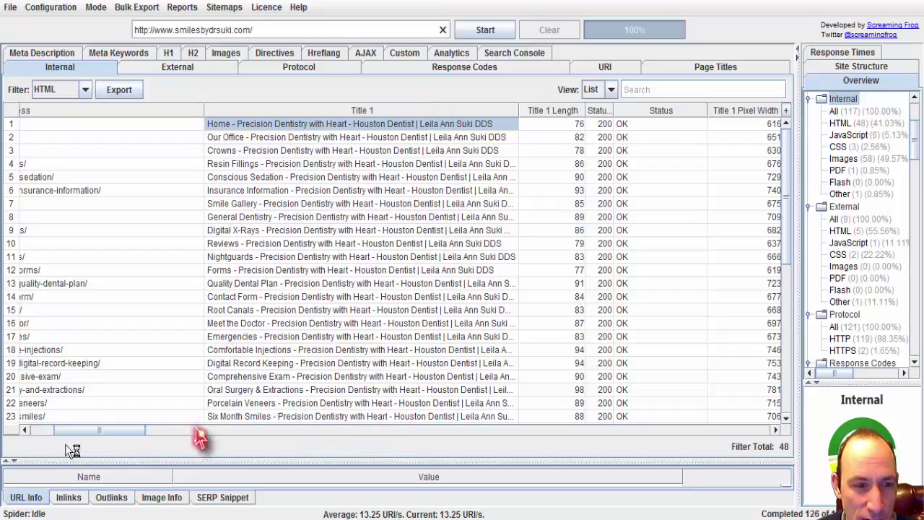
{"action": "left_click_drag", "start_coordinate": [112, 432], "coordinate": [72, 442]}
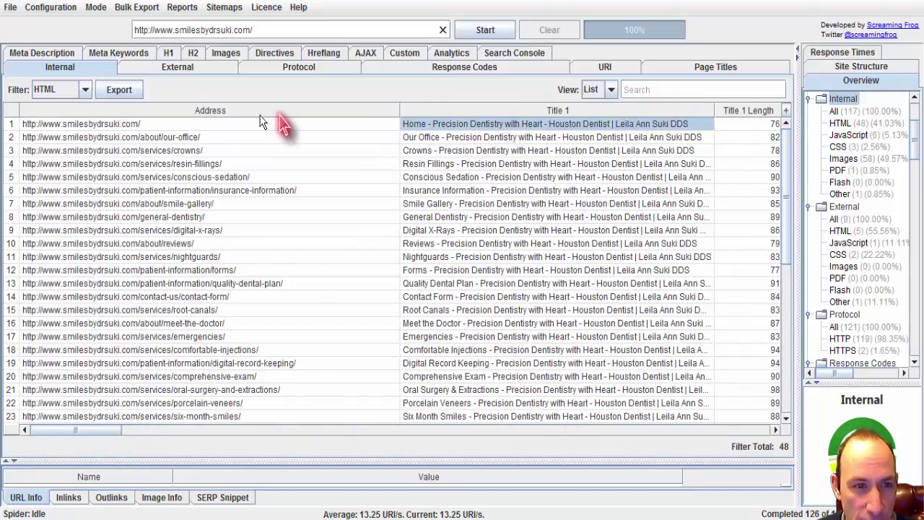
{"action": "left_click", "coordinate": [194, 127]}
{"action": "left_click", "coordinate": [197, 137]}
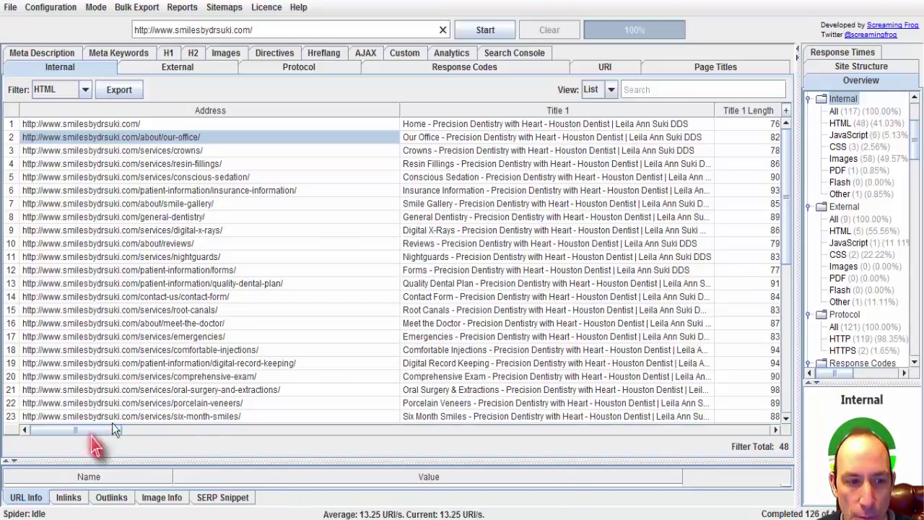
{"action": "scroll", "coordinate": [95, 429], "scroll_direction": "right", "scroll_amount": 5}
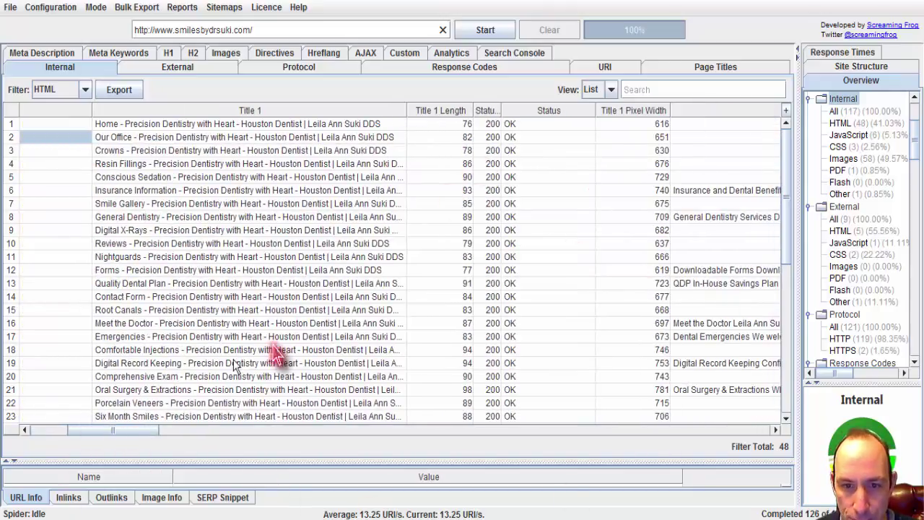
Examine the Meta Description report for the homepage, our-office and resin-fillings pages, and return to the page addresses
{"action": "left_click", "coordinate": [42, 53]}
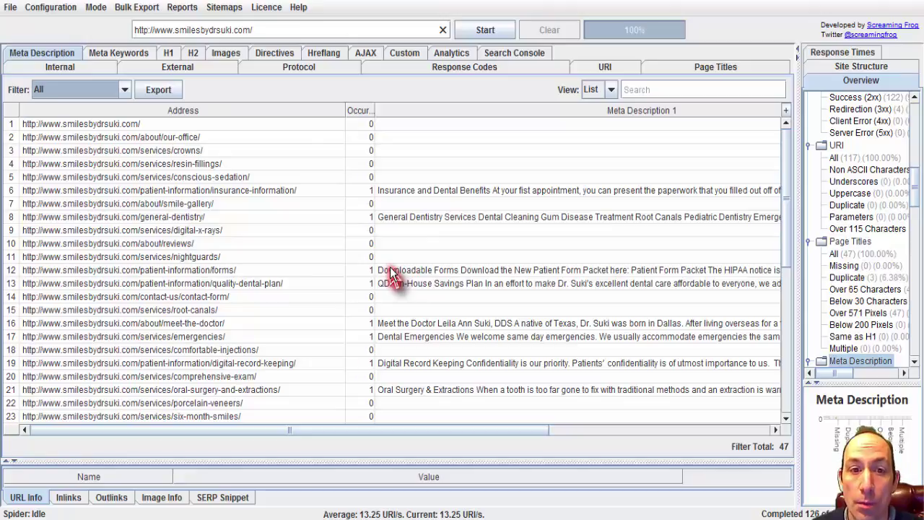
{"action": "left_click", "coordinate": [115, 123]}
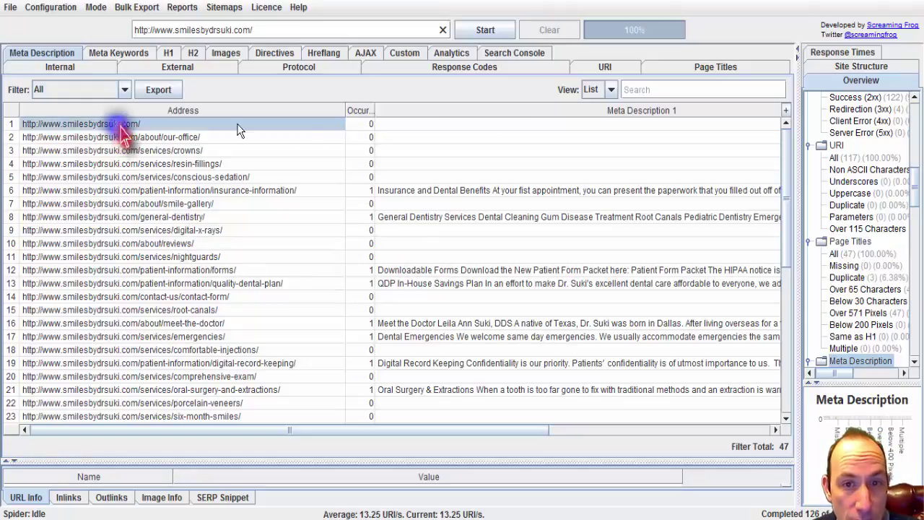
{"action": "left_click", "coordinate": [514, 128]}
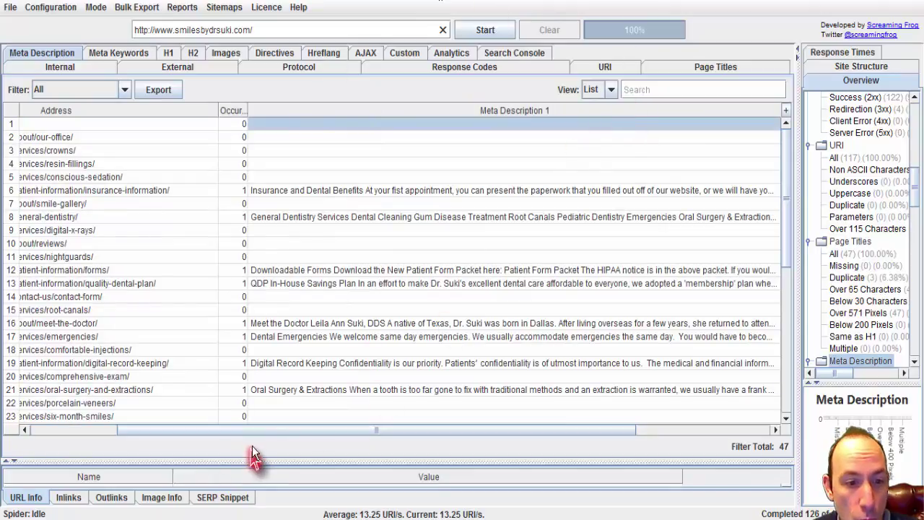
{"action": "left_click_drag", "start_coordinate": [264, 438], "coordinate": [226, 433]}
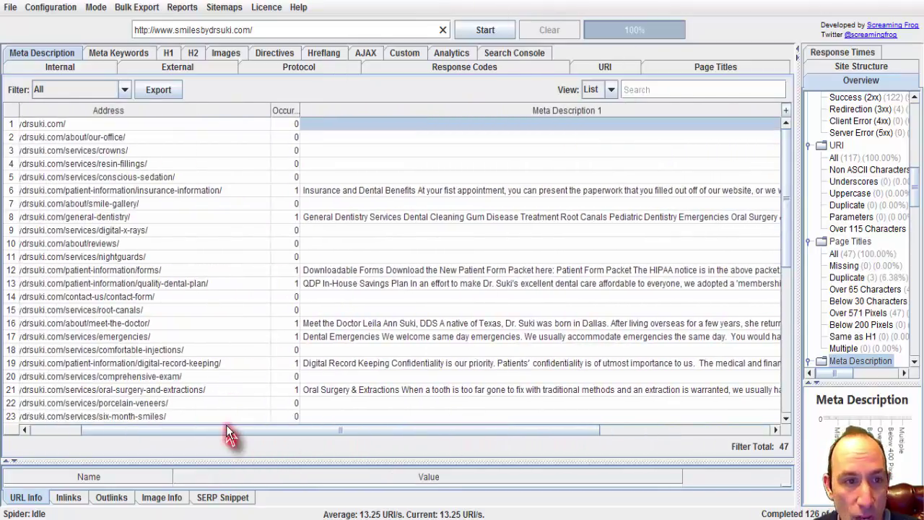
{"action": "left_click", "coordinate": [142, 137]}
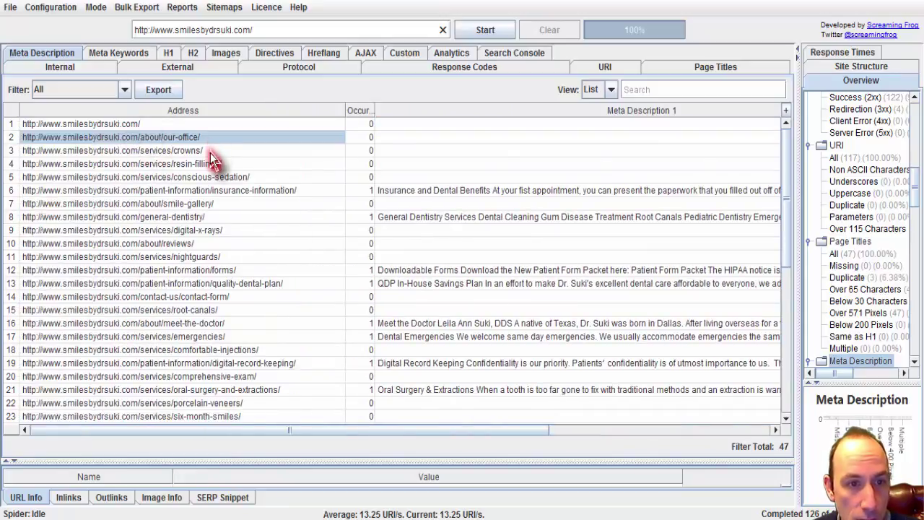
{"action": "left_click", "coordinate": [490, 142]}
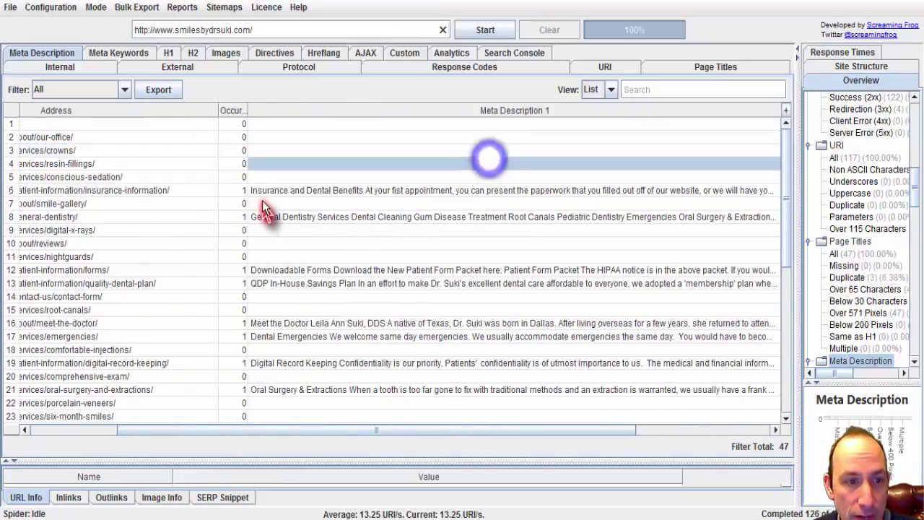
{"action": "scroll", "coordinate": [314, 375], "scroll_direction": "down", "scroll_amount": 3}
{"action": "scroll", "coordinate": [311, 372], "scroll_direction": "up", "scroll_amount": 3}
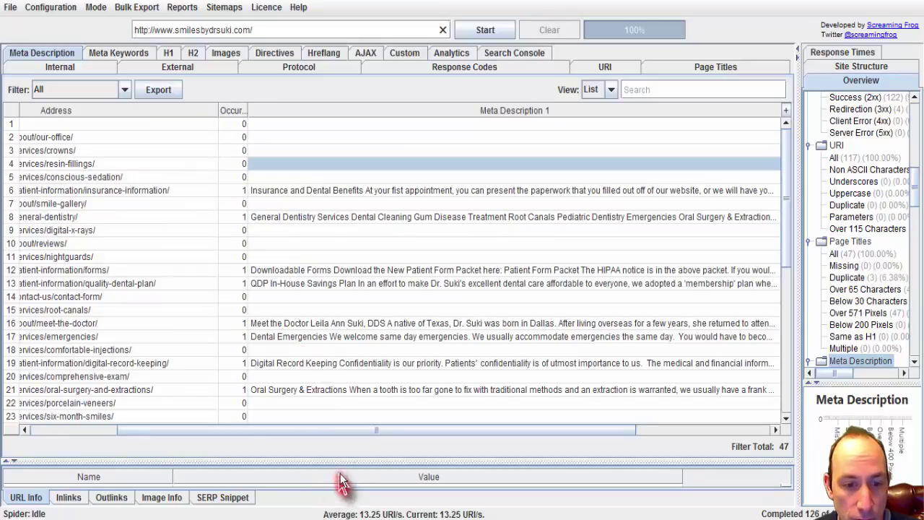
{"action": "left_click_drag", "start_coordinate": [365, 430], "coordinate": [209, 455]}
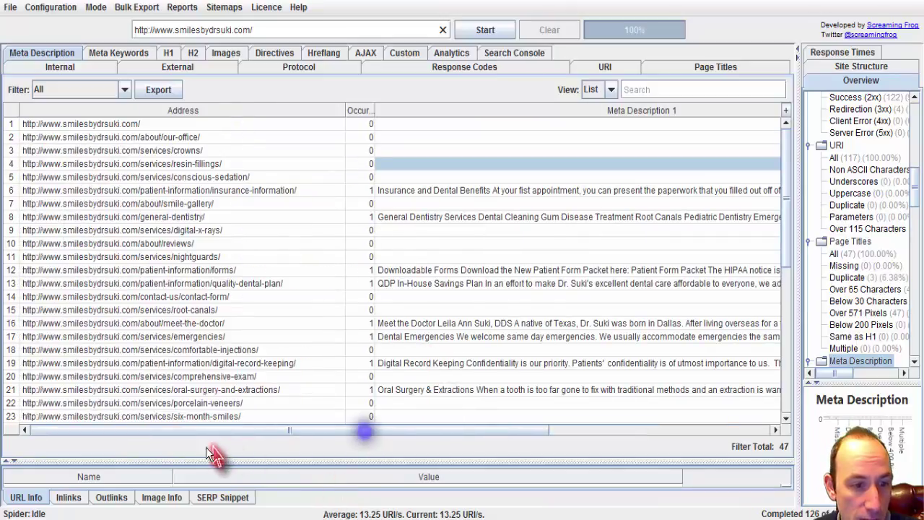
Check the H1 and H2 headings in their reports, and return to the internal HTML page addresses and titles
{"action": "left_click", "coordinate": [168, 53]}
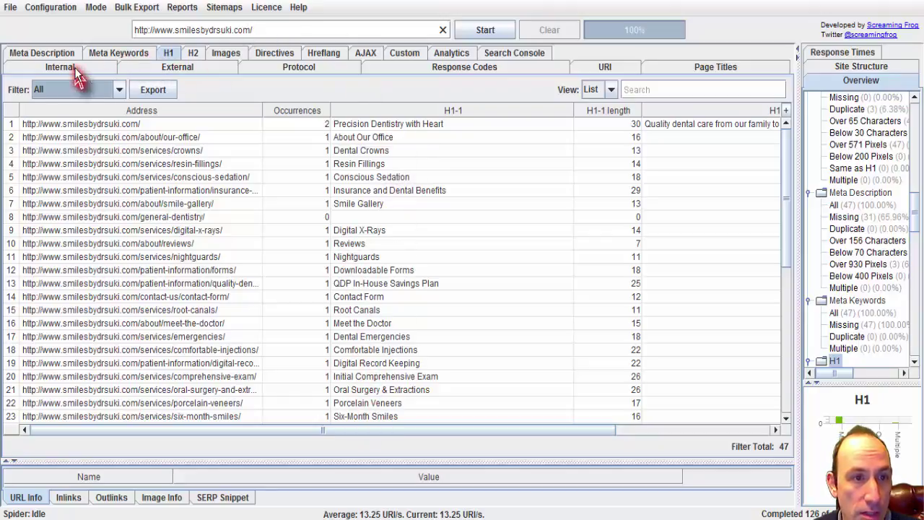
{"action": "left_click", "coordinate": [193, 56]}
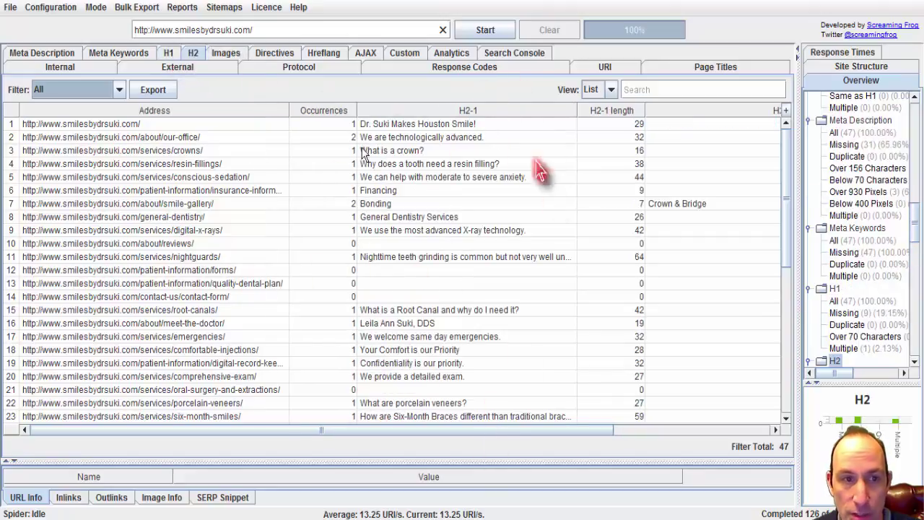
{"action": "left_click", "coordinate": [42, 54]}
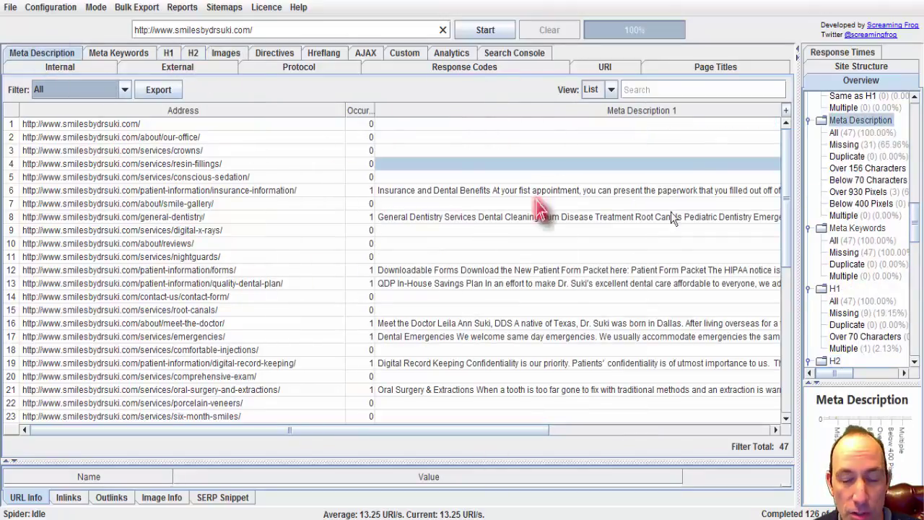
{"action": "left_click", "coordinate": [60, 67]}
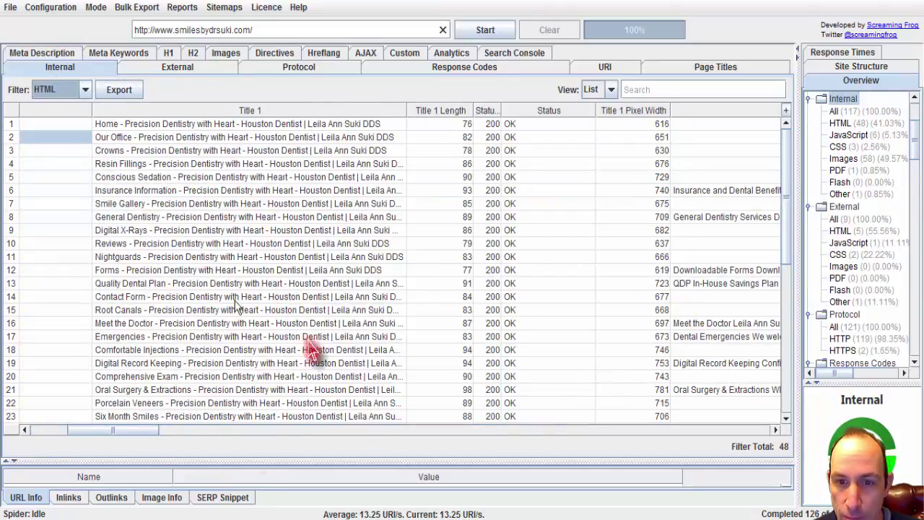
{"action": "left_click_drag", "start_coordinate": [123, 430], "coordinate": [57, 438]}
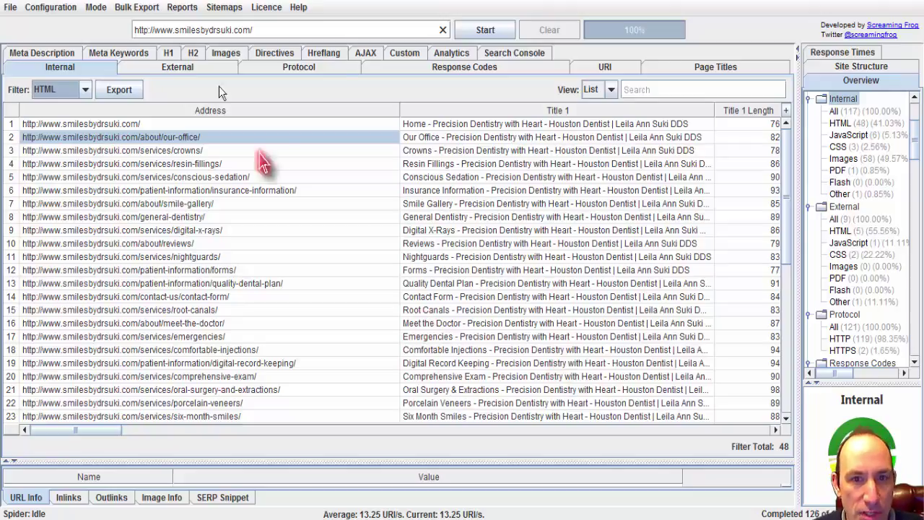
Recheck the meta descriptions of the first four pages, from the homepage to resin-fillings, and scan the rest of the report
{"action": "left_click", "coordinate": [44, 54]}
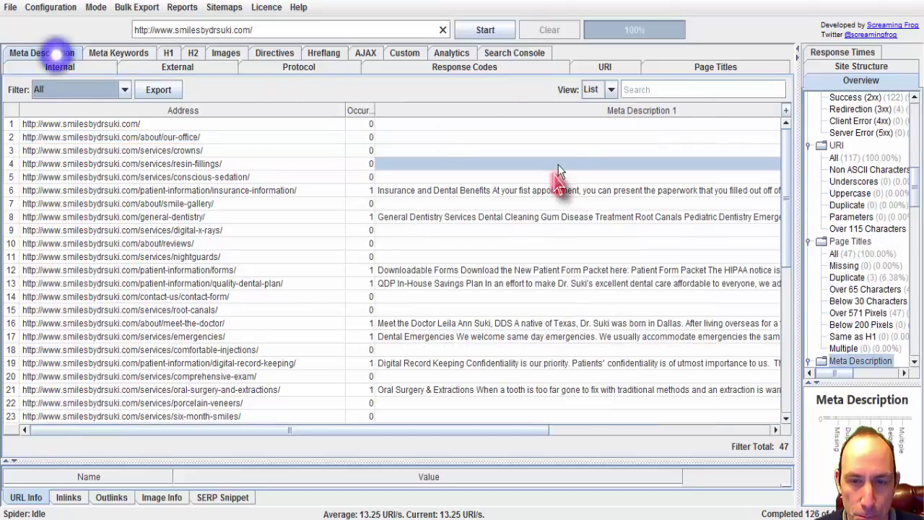
{"action": "left_click", "coordinate": [563, 126]}
{"action": "left_click", "coordinate": [72, 137]}
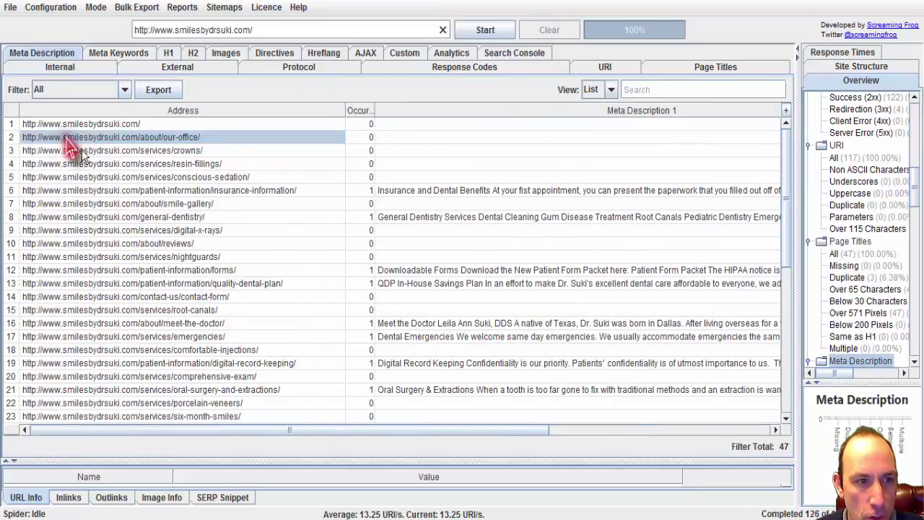
{"action": "left_click", "coordinate": [130, 124]}
{"action": "left_click", "coordinate": [130, 138]}
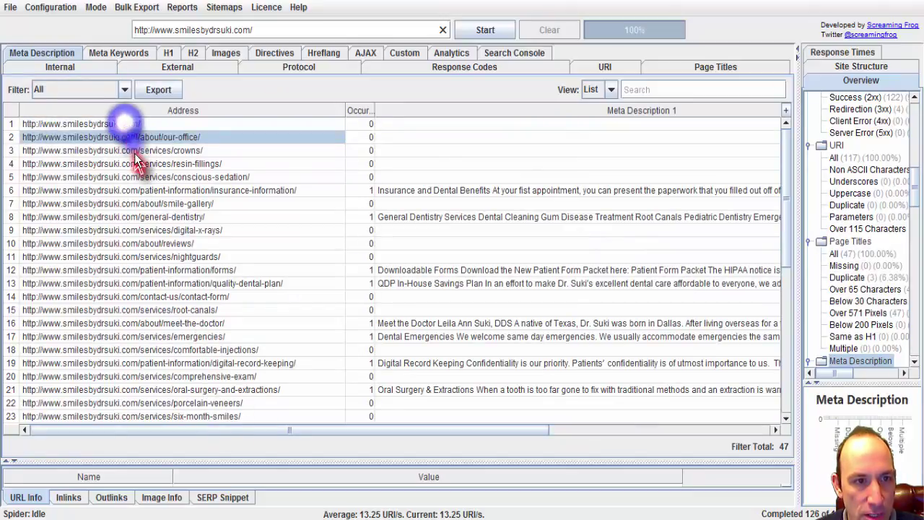
{"action": "left_click", "coordinate": [134, 151]}
{"action": "left_click", "coordinate": [134, 164]}
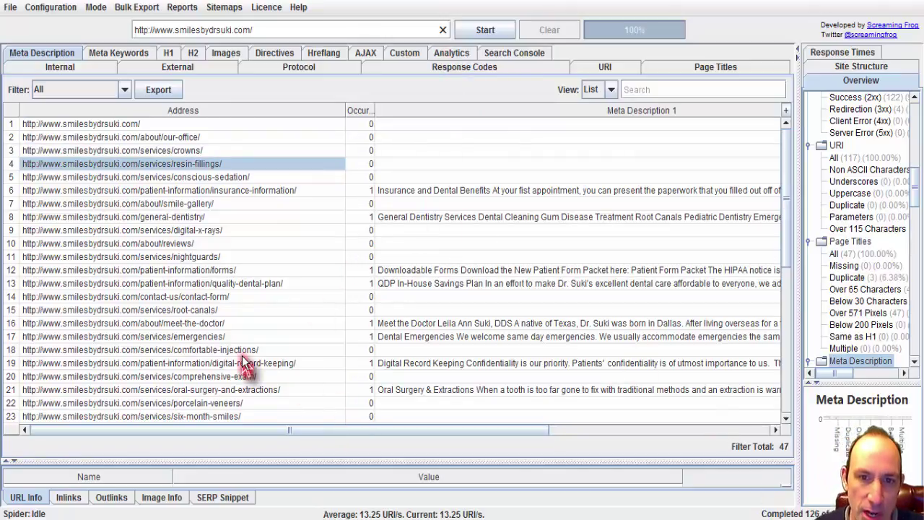
{"action": "scroll", "coordinate": [241, 325], "scroll_direction": "down", "scroll_amount": 8}
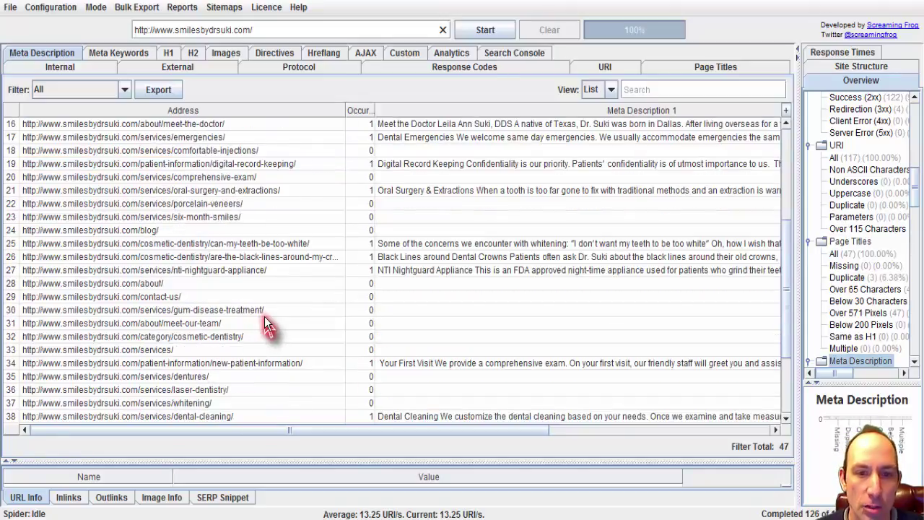
{"action": "scroll", "coordinate": [264, 317], "scroll_direction": "up", "scroll_amount": 8}
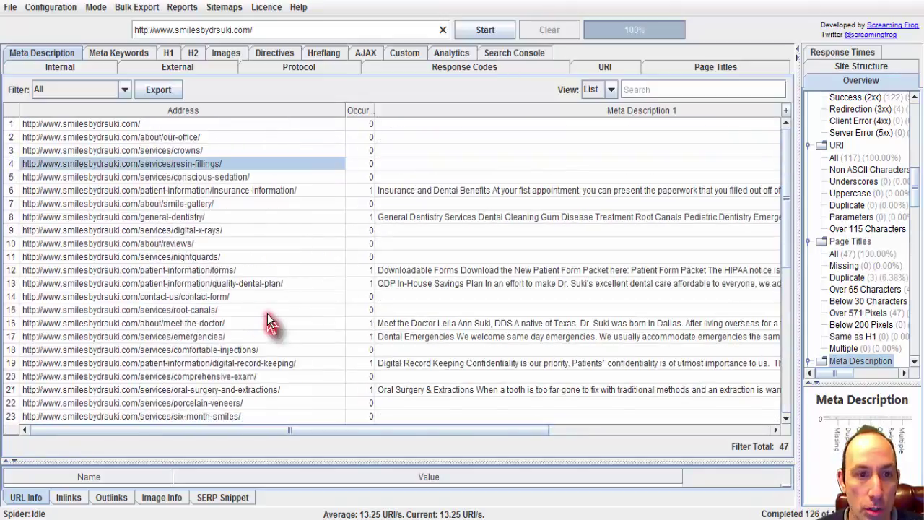